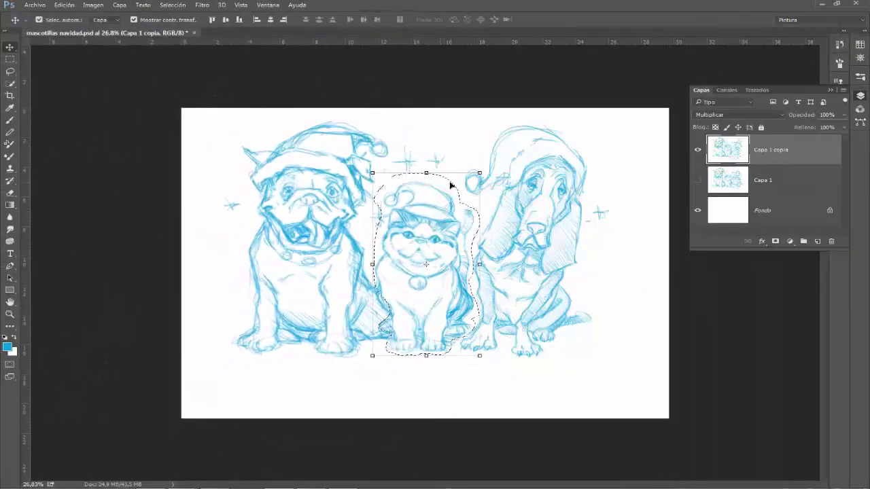
- Distort the selected cat so its head and hat widen while its body tapers towards the paws, and deselect it
left_click_drag(479, 172, 493, 170)
left_click_drag(372, 172, 359, 170)
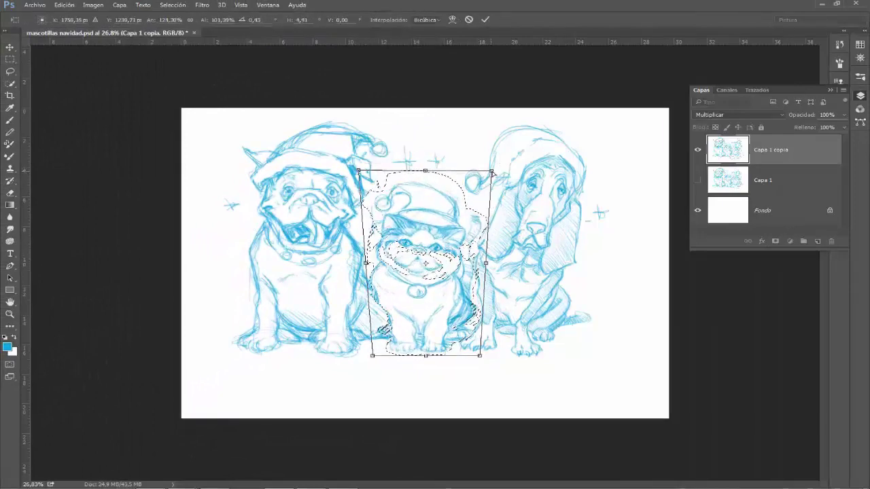
left_click_drag(493, 171, 501, 168)
left_click_drag(373, 355, 385, 354)
left_click_drag(480, 355, 462, 350)
left_click_drag(384, 353, 394, 353)
left_click(486, 20)
mouse_move(420, 243)
left_mouse_down()
mouse_move(430, 235)
mouse_move(418, 241)
left_mouse_up()
key("ctrl+d")
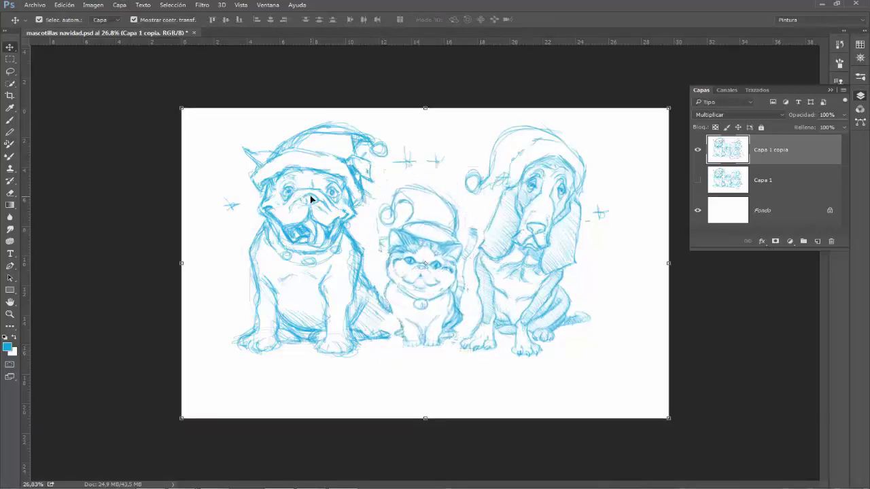
- Lasso the bulldog's head and hat, enlarge them, widen the upper part of the head, and apply the transformation
left_click(11, 75)
mouse_move(263, 141)
left_mouse_down()
mouse_move(394, 157)
mouse_move(350, 240)
mouse_move(250, 189)
left_mouse_up()
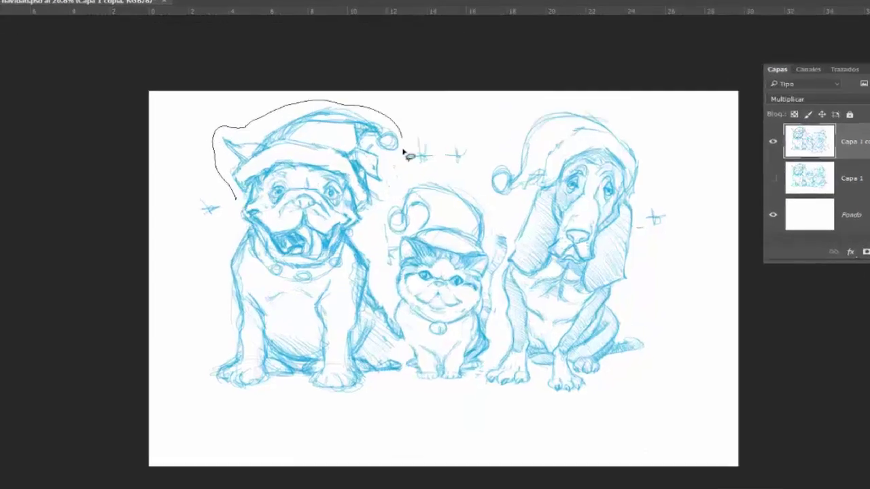
left_click_drag(187, 183, 193, 198)
key("v")
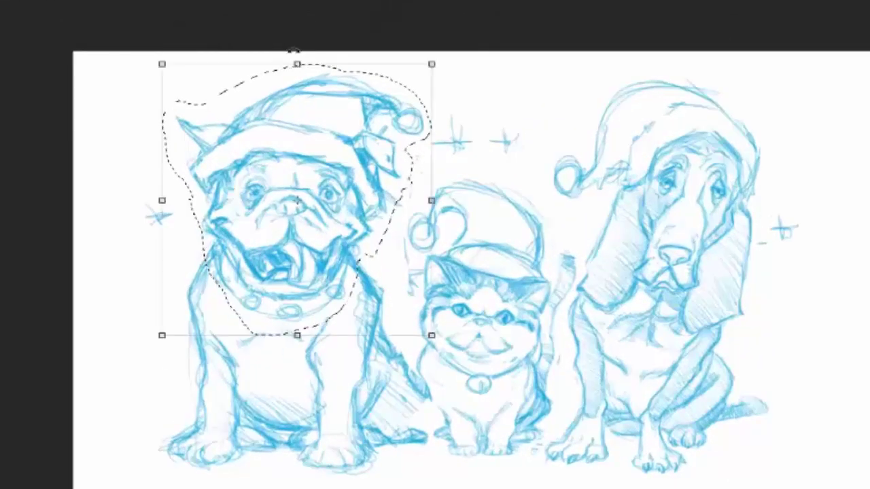
left_click_drag(160, 62, 102, 14)
mouse_move(233, 99)
left_mouse_down()
mouse_move(252, 142)
mouse_move(258, 130)
left_mouse_up()
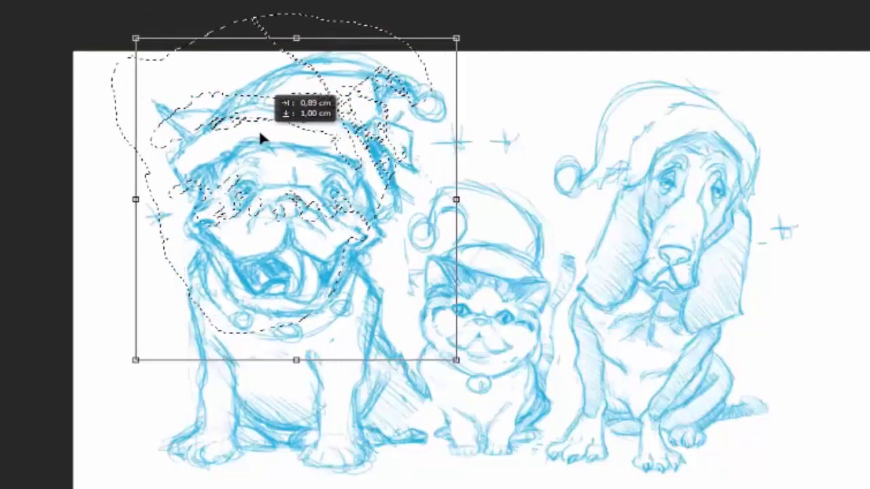
left_click_drag(458, 36, 479, 43)
left_click_drag(137, 39, 103, 43)
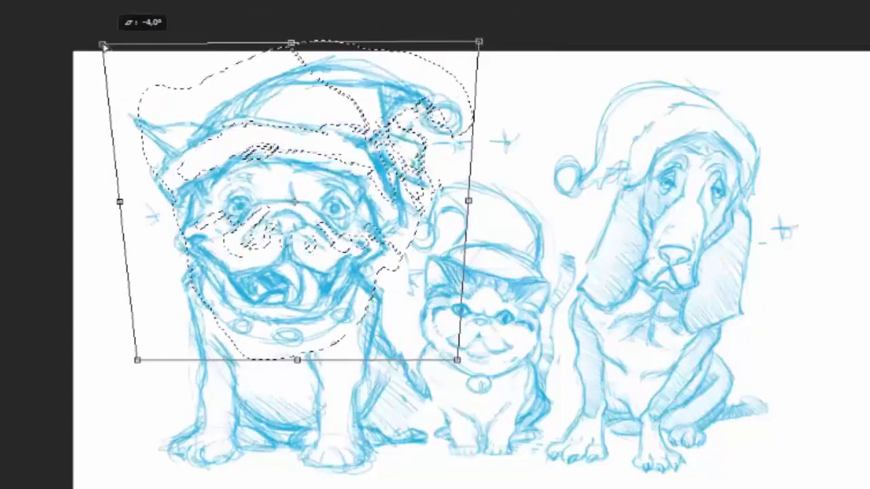
mouse_move(279, 146)
left_mouse_down()
mouse_move(264, 127)
mouse_move(277, 138)
left_mouse_up()
key("Return")
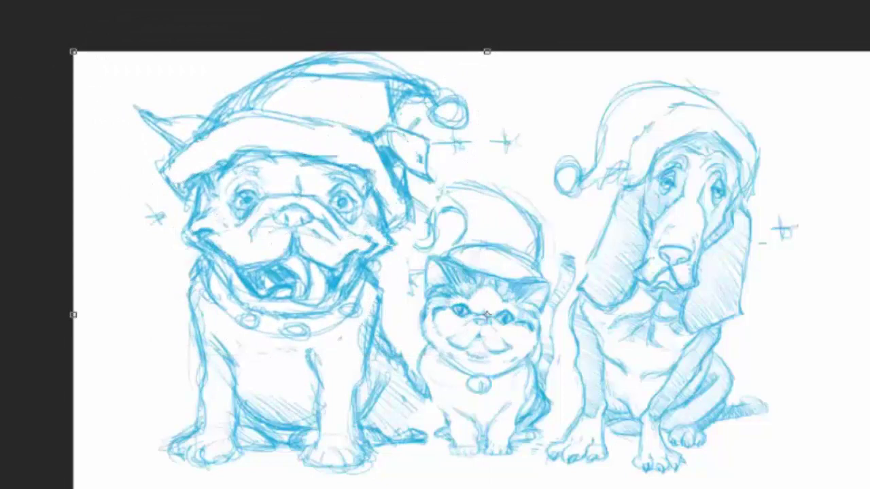
- Lasso the bulldog's body below the collar and taper it narrower towards the paws
mouse_move(192, 393)
left_mouse_down()
mouse_move(133, 462)
mouse_move(437, 432)
mouse_move(375, 273)
mouse_move(369, 303)
mouse_move(256, 337)
mouse_move(126, 354)
left_mouse_up()
key("ctrl+t")
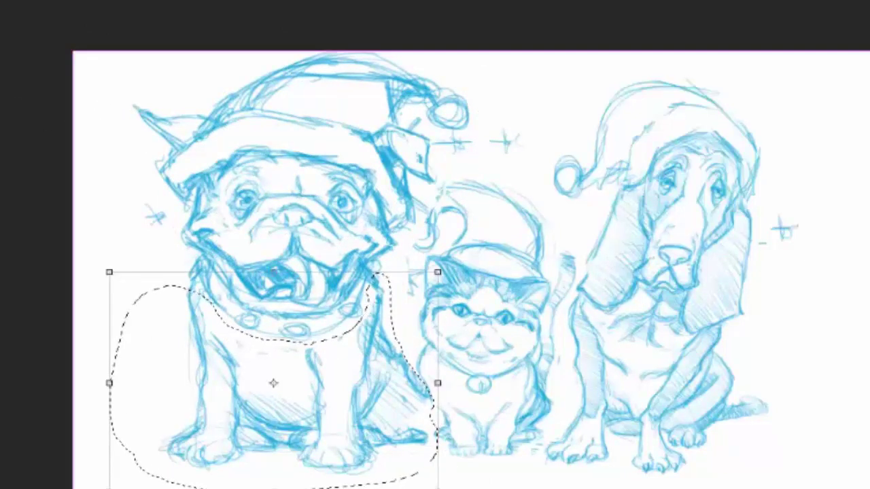
mouse_move(437, 487)
left_mouse_down()
mouse_move(416, 480)
mouse_move(421, 488)
left_mouse_up()
left_click_drag(109, 488, 178, 474)
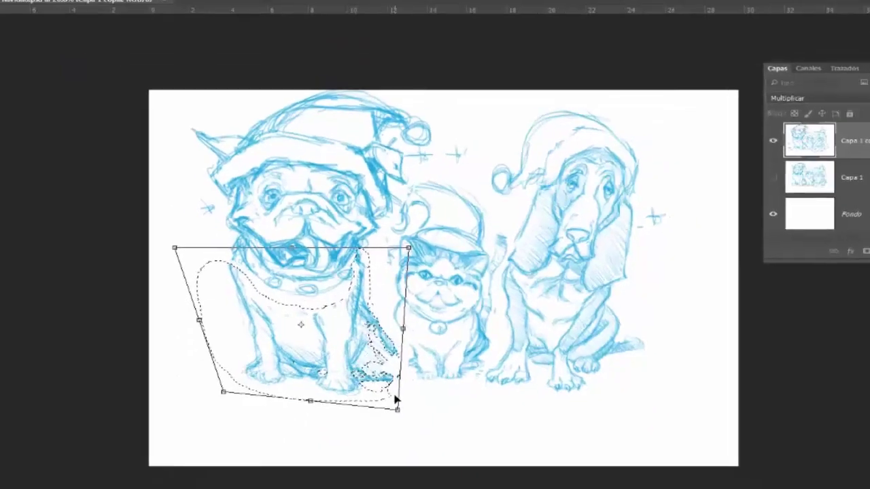
left_click_drag(419, 488, 412, 475)
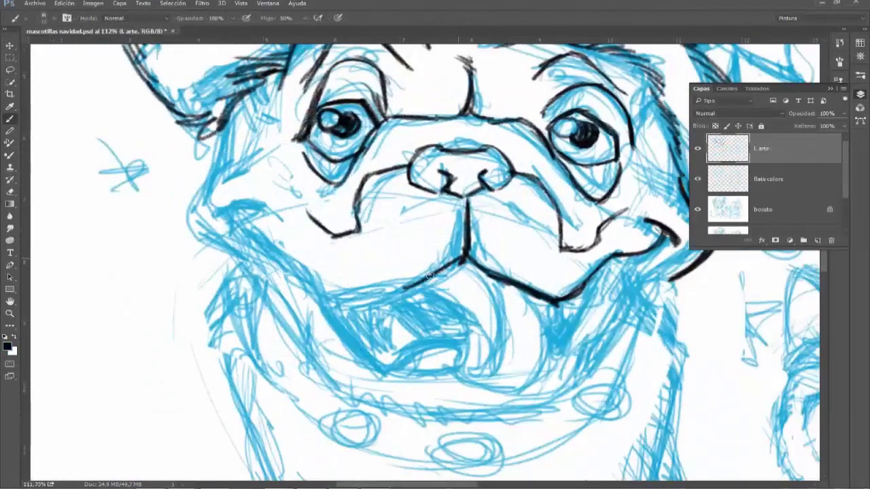
- Ink the left half of the bulldog's upper lip and the outer contour of the left cheek in black
mouse_move(435, 272)
left_mouse_down()
mouse_move(373, 309)
mouse_move(339, 302)
mouse_move(351, 300)
mouse_move(325, 291)
mouse_move(269, 245)
mouse_move(271, 229)
mouse_move(228, 218)
left_mouse_up()
left_click_drag(362, 232, 328, 298)
left_click_drag(195, 181, 167, 307)
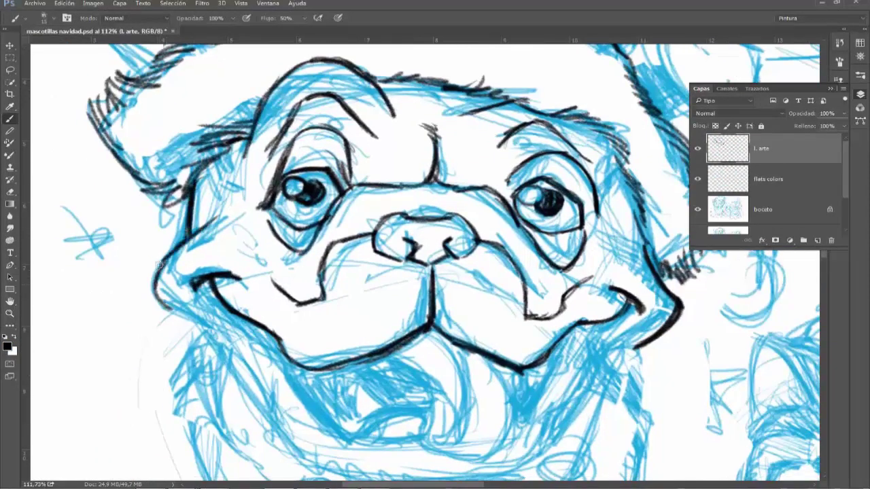
left_click_drag(163, 266, 178, 315)
- Ink the bulldog's lower jaw along both sides down to the chin above the collar
left_click_drag(189, 297, 204, 206)
left_click_drag(183, 219, 255, 257)
mouse_move(204, 229)
left_mouse_down()
mouse_move(149, 165)
mouse_move(211, 231)
mouse_move(251, 299)
mouse_move(306, 327)
left_mouse_up()
mouse_move(595, 193)
left_mouse_down()
mouse_move(544, 225)
mouse_move(523, 274)
mouse_move(479, 320)
mouse_move(441, 336)
left_mouse_up()
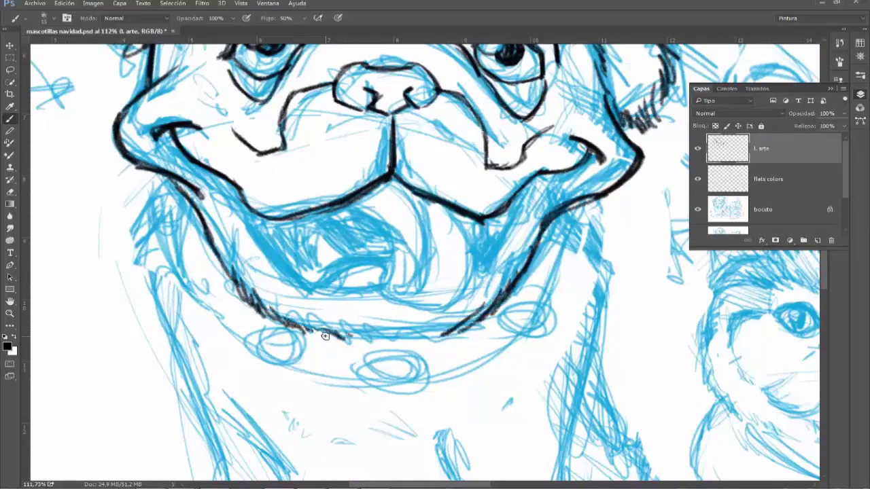
mouse_move(325, 336)
left_mouse_down()
mouse_move(432, 335)
mouse_move(314, 328)
left_mouse_up()
- Ink the upper and lower edges of the bulldog's left ear sticking out beneath the hat's fur trim
left_click_drag(256, 254, 193, 423)
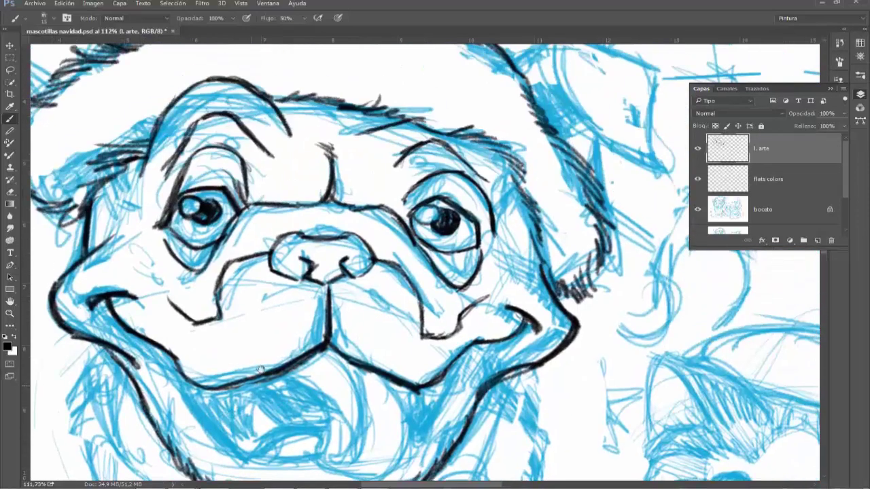
left_click_drag(312, 120, 412, 232)
scroll(412, 232, "down", 1)
mouse_move(354, 299)
left_mouse_down()
mouse_move(427, 227)
mouse_move(416, 227)
left_mouse_up()
scroll(384, 253, "up", 1)
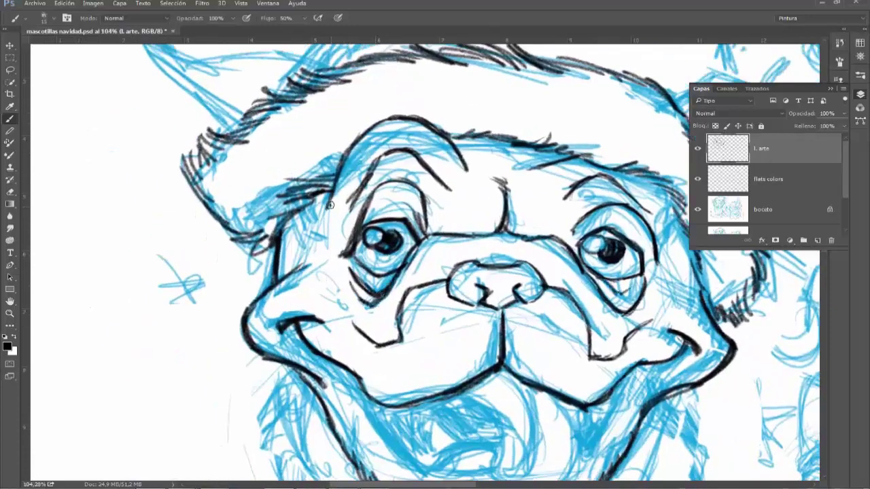
scroll(329, 205, "up", 3)
mouse_move(316, 185)
left_mouse_down()
mouse_move(261, 167)
mouse_move(148, 178)
mouse_move(118, 170)
mouse_move(113, 179)
mouse_move(239, 243)
left_mouse_up()
left_click_drag(162, 190, 240, 244)
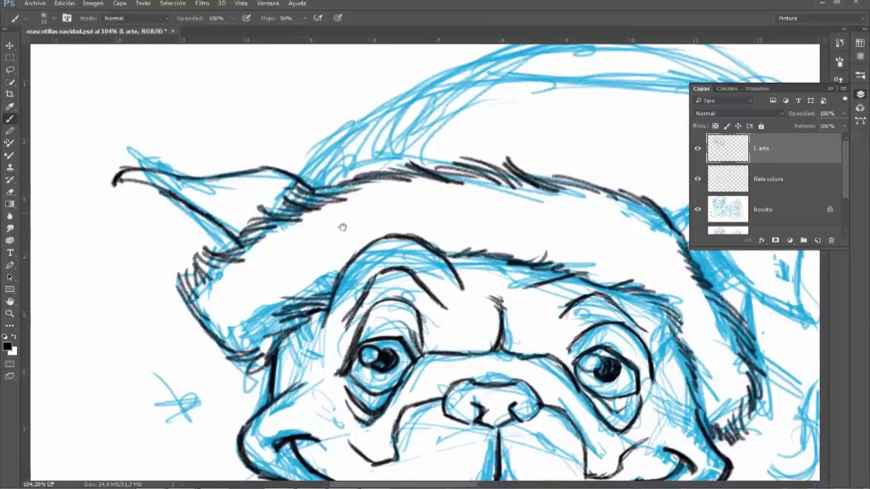
- Ink the outer contour and inner fold of the bulldog's right ear beside the hat trim
mouse_move(343, 227)
left_mouse_down()
mouse_move(273, 171)
mouse_move(285, 169)
left_mouse_up()
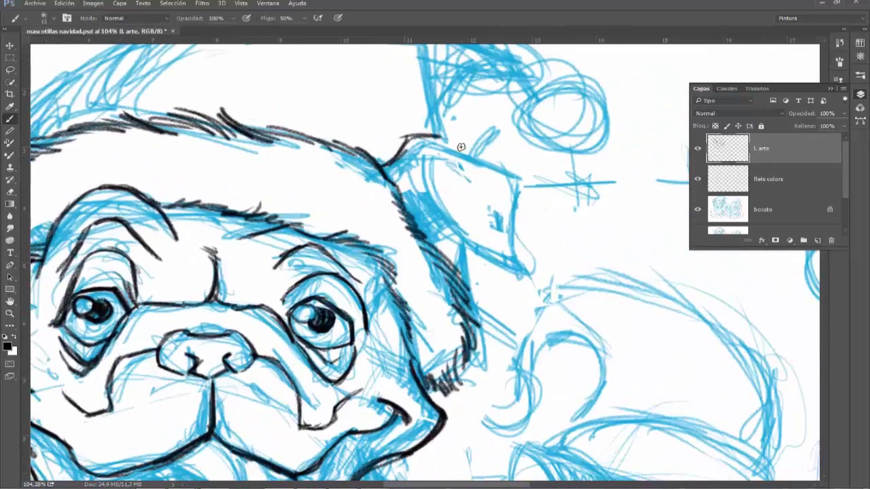
mouse_move(440, 139)
left_mouse_down()
mouse_move(524, 210)
mouse_move(525, 239)
mouse_move(485, 270)
left_mouse_up()
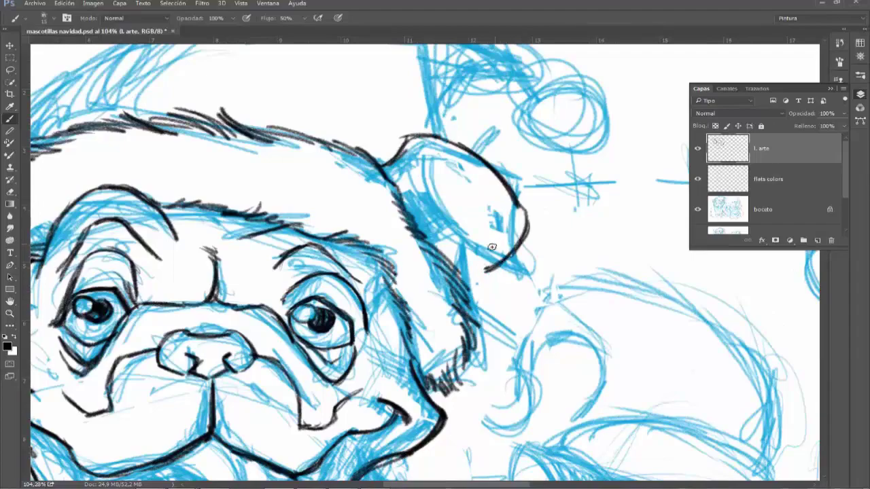
mouse_move(408, 195)
left_mouse_down()
mouse_move(453, 224)
mouse_move(484, 278)
left_mouse_up()
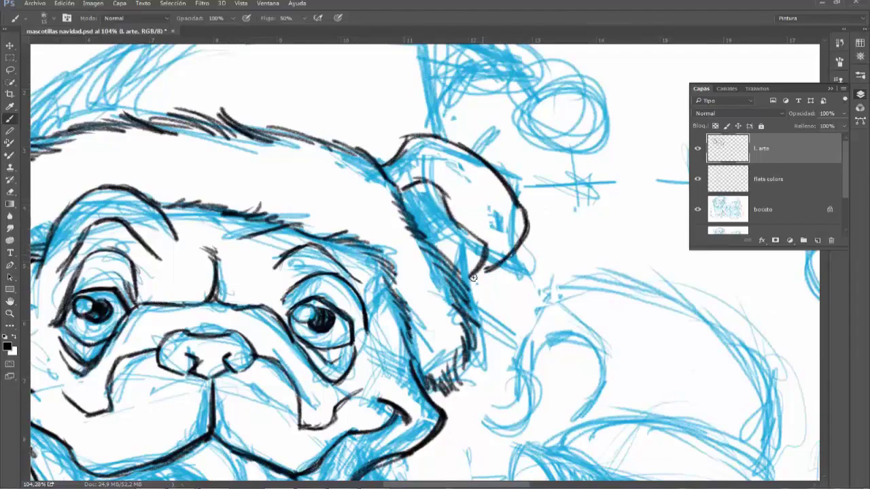
mouse_move(415, 238)
left_mouse_down()
mouse_move(391, 292)
mouse_move(401, 347)
left_mouse_up()
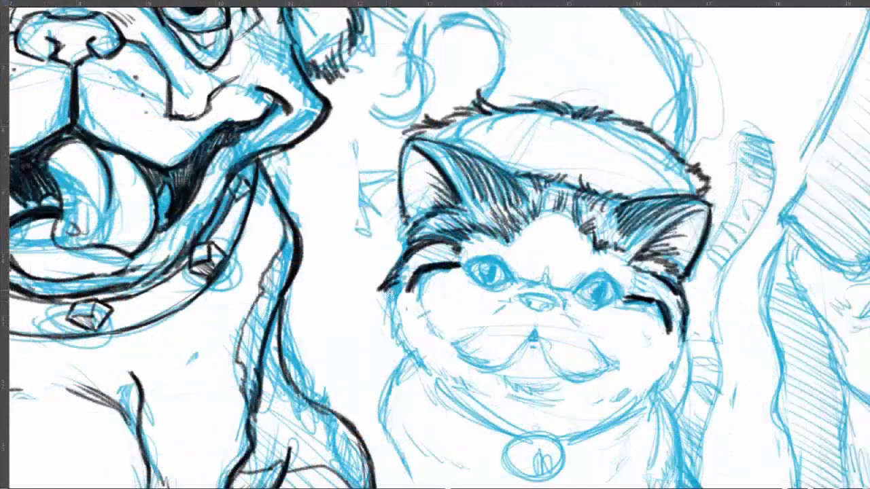
- Ink the furry outer contours of the cat's cheeks and the outlines of its eyes
mouse_move(680, 322)
left_mouse_down()
mouse_move(667, 370)
mouse_move(643, 406)
left_mouse_up()
left_click_drag(421, 322, 394, 377)
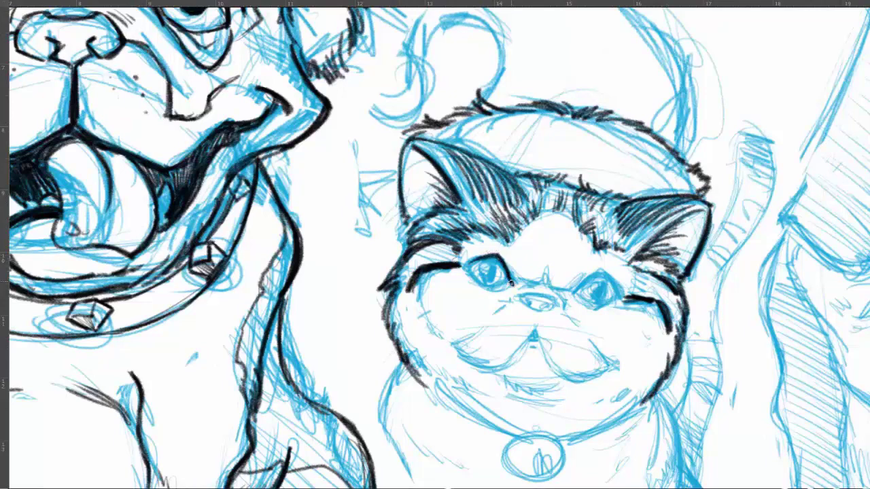
left_click_drag(579, 297, 615, 299)
- Ink the pupils and irises of both cat eyes in solid black, leaving small highlights
scroll(490, 266, "up", 1)
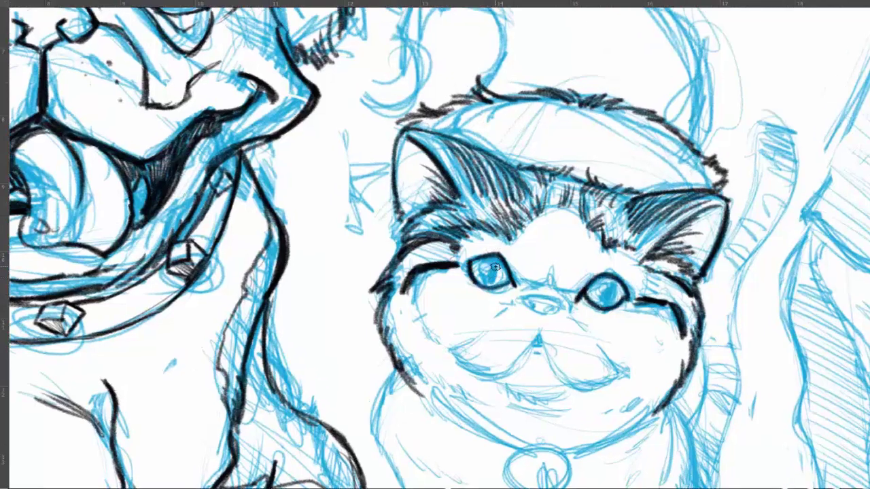
left_click_drag(491, 261, 490, 286)
mouse_move(488, 261)
left_mouse_down()
mouse_move(488, 287)
mouse_move(496, 276)
left_mouse_up()
left_click_drag(604, 281, 606, 305)
left_click_drag(606, 289, 602, 292)
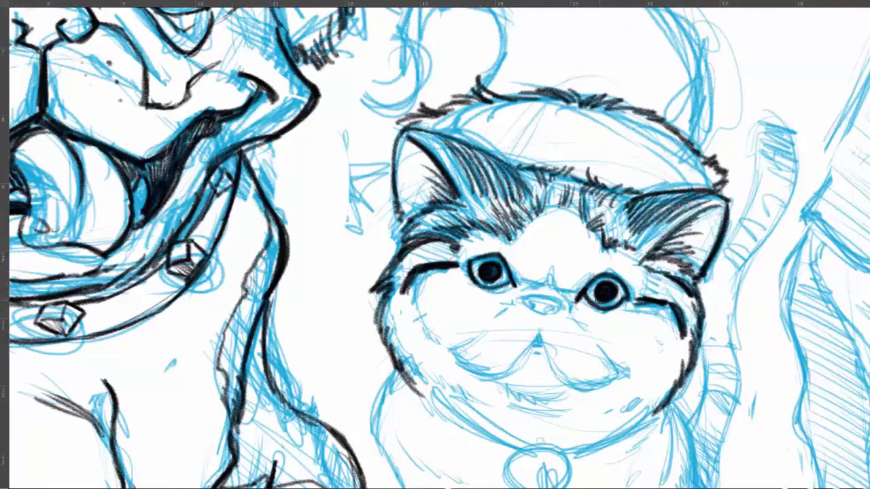
- Ink the cat's nose and curved muzzle lines, with short fur strokes on both cheeks
left_click_drag(515, 280, 579, 293)
left_click_drag(523, 299, 557, 302)
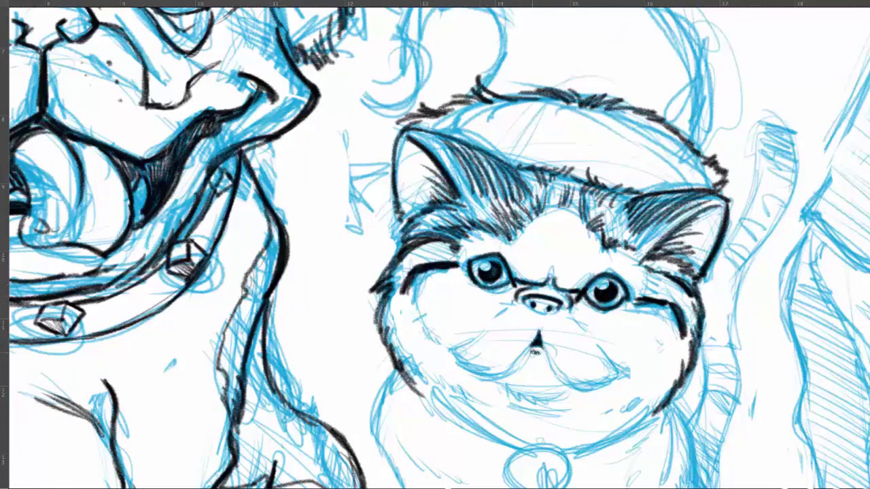
left_click_drag(535, 353, 508, 305)
left_click_drag(524, 316, 589, 344)
left_click_drag(504, 315, 426, 316)
left_click_drag(394, 286, 406, 302)
left_click_drag(626, 314, 615, 336)
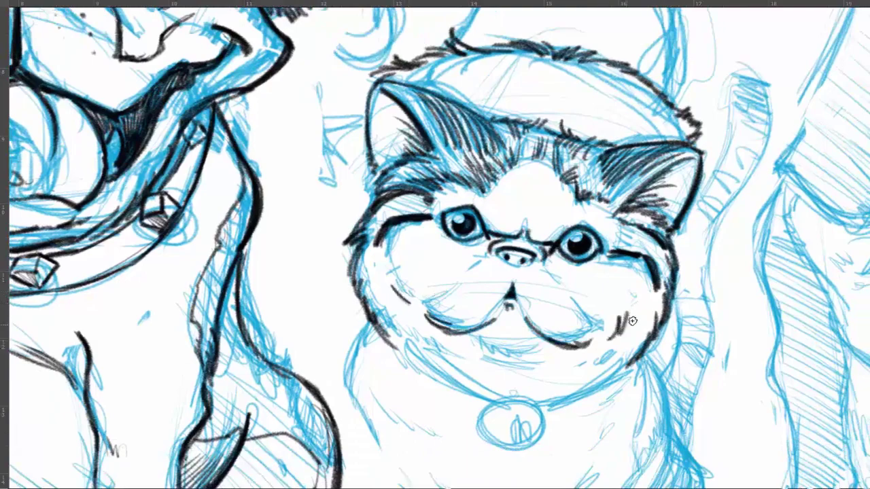
- Trace the basset hound's outer contour from the hat trim down its back, adding it to the existing lasso selection
key("ctrl+minus")
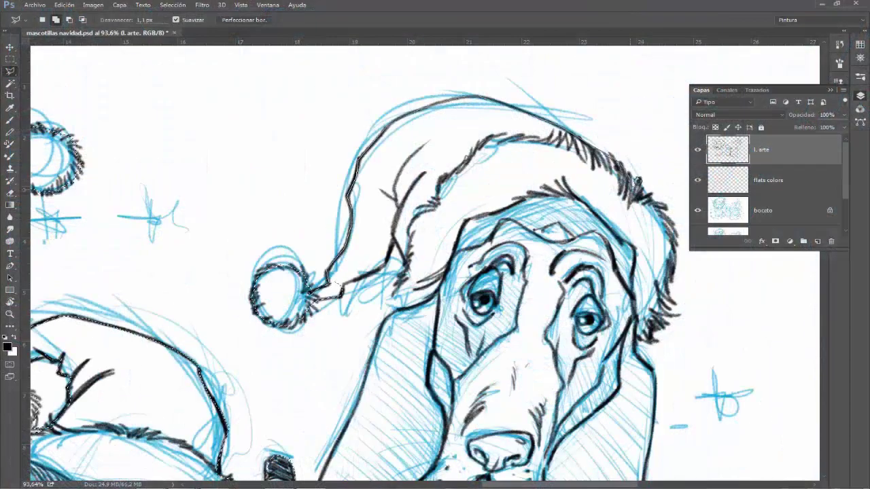
mouse_move(667, 205)
left_mouse_down()
mouse_move(663, 310)
mouse_move(674, 316)
mouse_move(651, 333)
left_mouse_up()
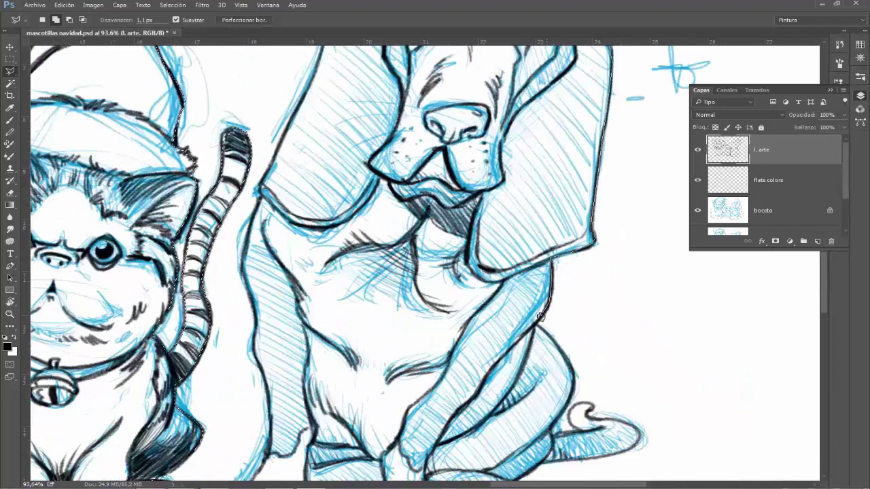
mouse_move(539, 317)
left_mouse_down()
mouse_move(573, 394)
mouse_move(568, 415)
left_mouse_up()
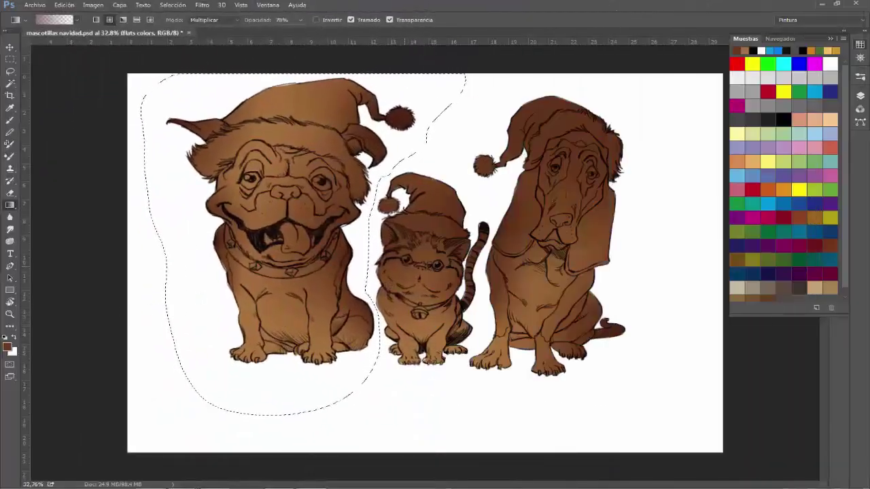
- Choose a peach swatch and draw a gradient from the bulldog's belly to below its paws inside the selection
left_click(814, 288)
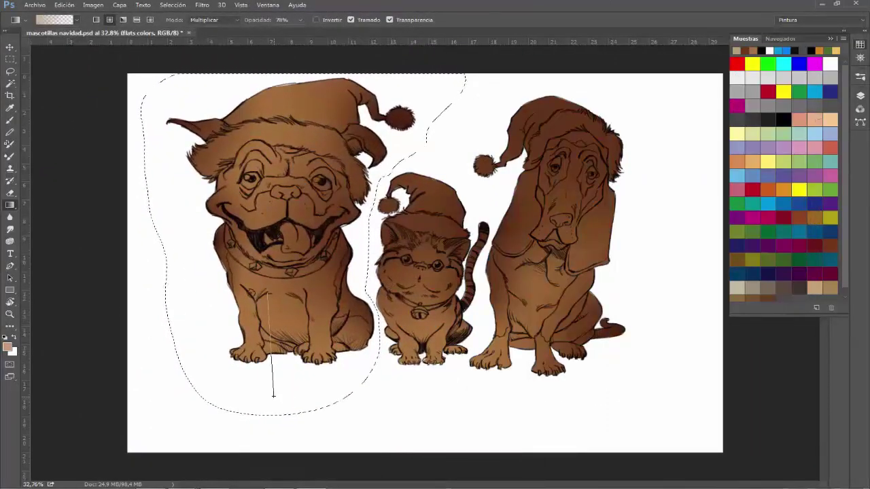
key("shift+alt+n")
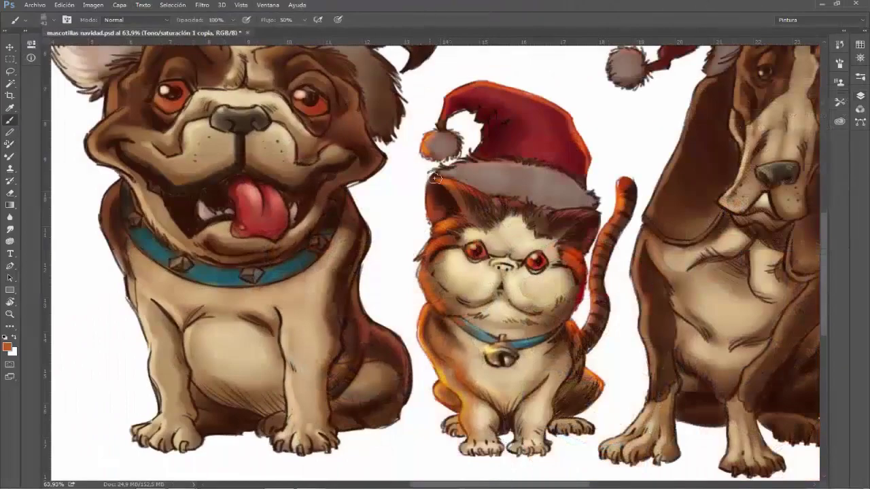
- Paint orange rim light along the edges of the cat's hat, ears and fur
mouse_move(542, 213)
left_mouse_down()
mouse_move(454, 198)
mouse_move(480, 261)
left_mouse_up()
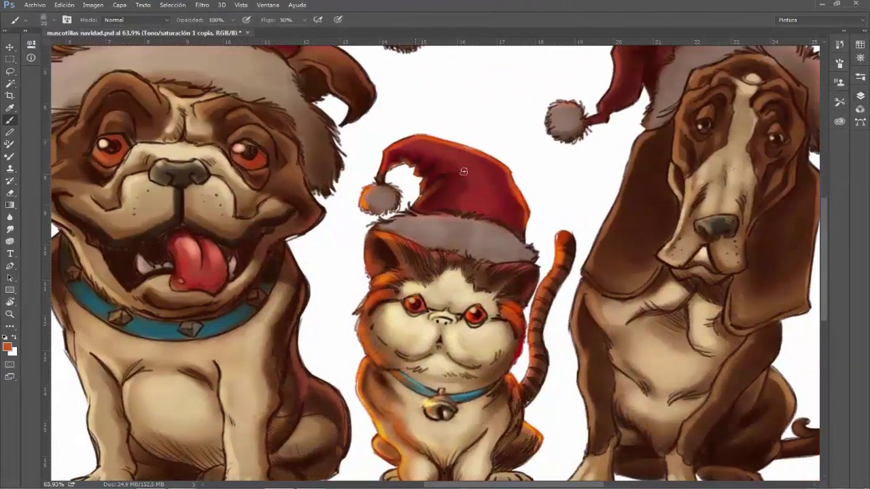
left_click_drag(407, 225, 447, 161)
left_click_drag(471, 253, 474, 294)
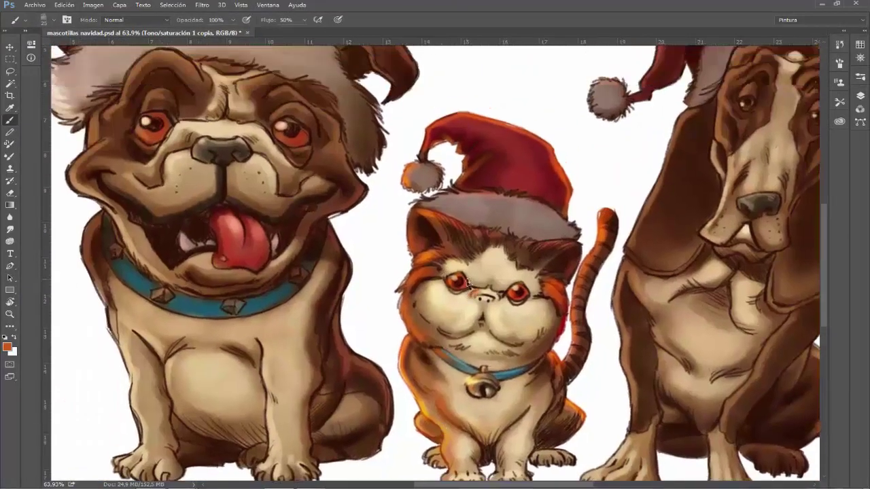
- Set the brush to Multiply, sample a colour beside the cat's right eye and adjust the brush size
key("shift+alt+m")
left_click(533, 291, "alt")
right_click(533, 291, "alt")
right_click(517, 283, "alt+shift")
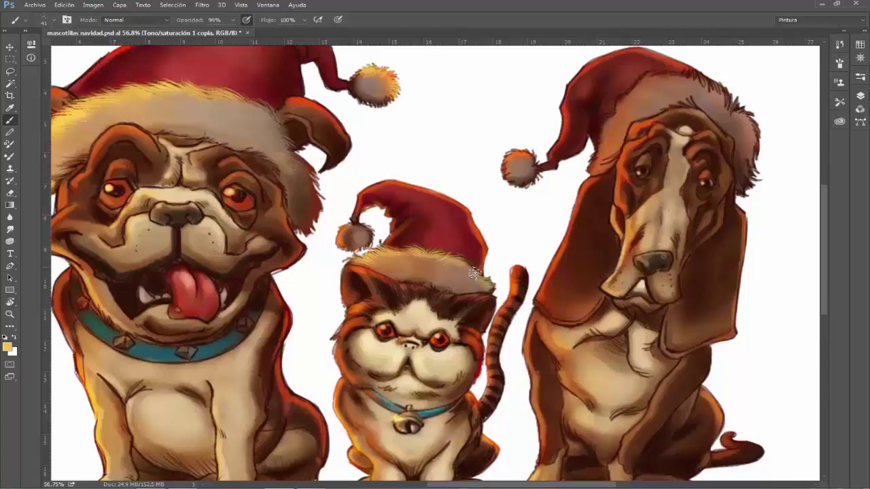
- Resize the brush and paint warm fur strokes on the characters using colours sampled from the artwork
right_click(365, 277)
right_click(362, 271, "alt")
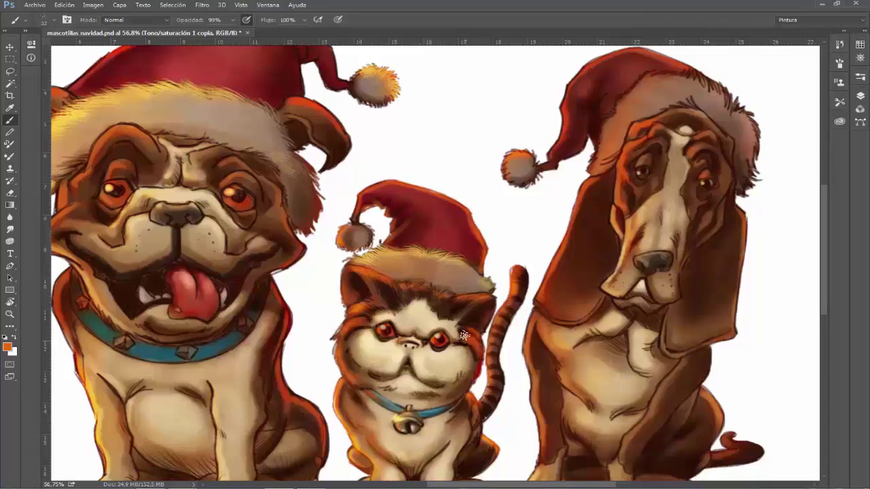
left_click_drag(144, 172, 255, 176)
left_click(132, 165, "alt")
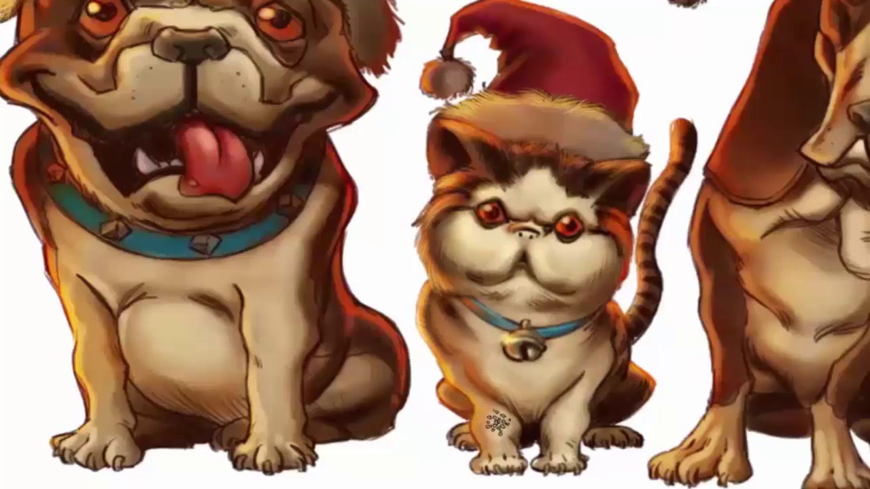
left_click(623, 340, "alt")
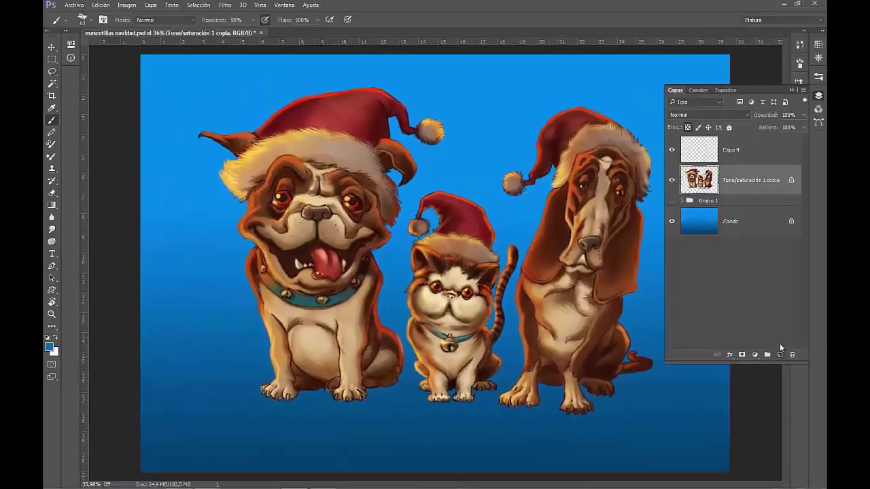
- On the empty layer Capa 4, choose a soft textured brush, set a pale blue painting colour and resize the brush to 101 px
left_click(743, 150)
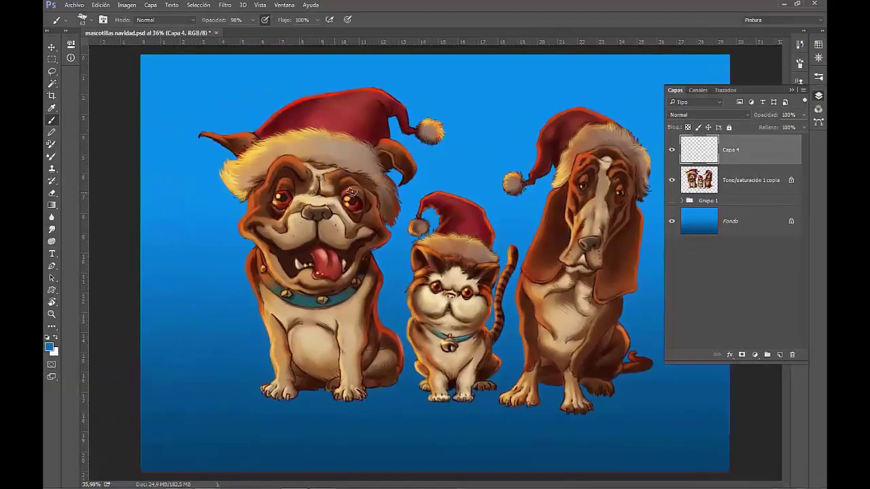
right_click(352, 192)
left_click_drag(670, 420, 664, 455)
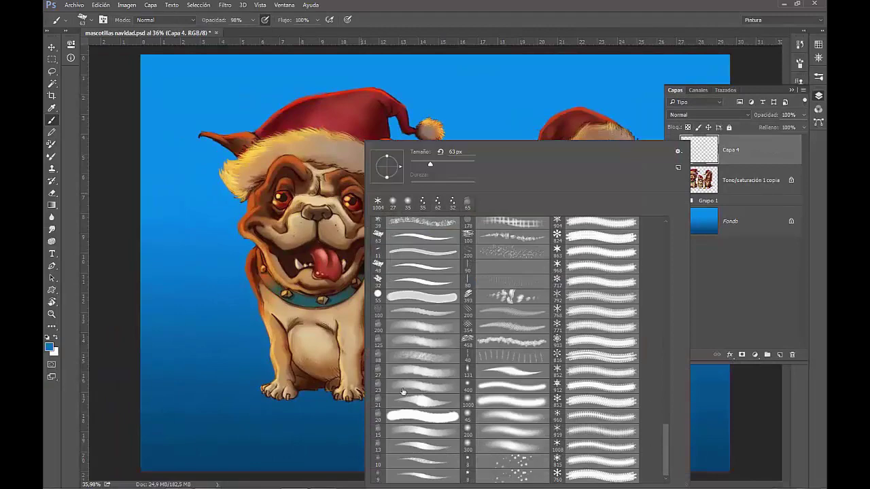
left_click(484, 32)
left_click(51, 349)
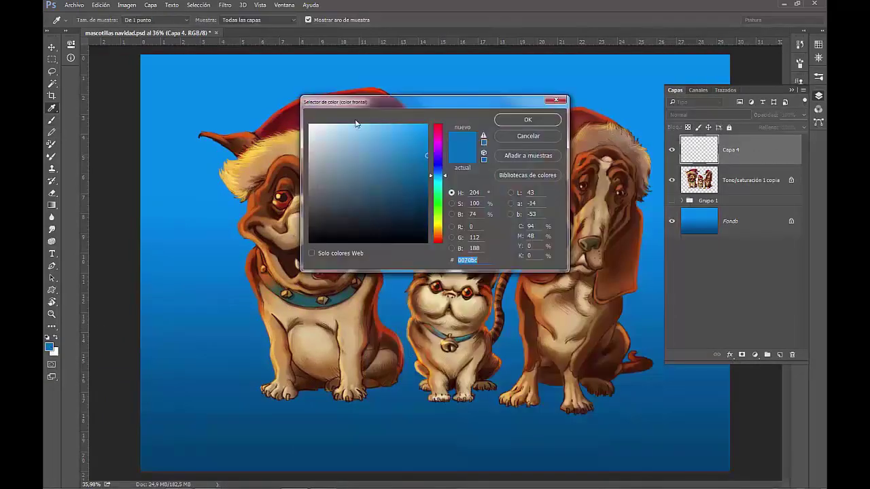
left_click(331, 129)
left_click(519, 123)
left_click_drag(356, 284, 361, 287)
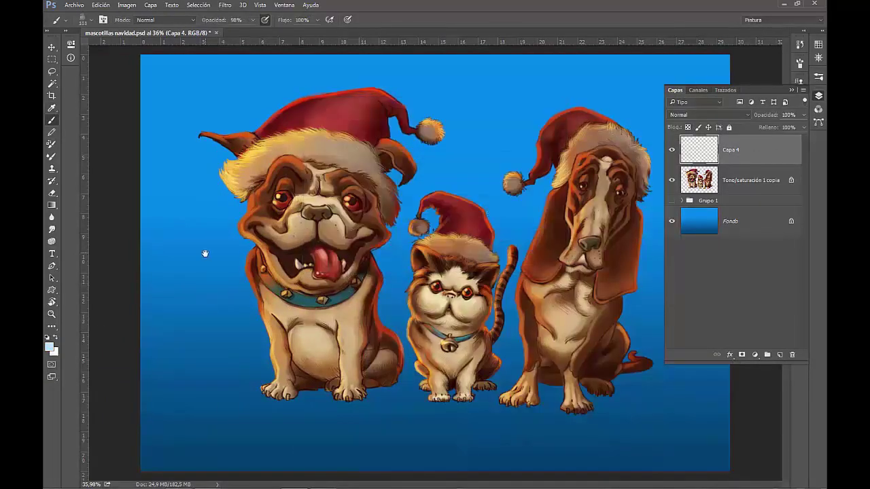
- Paint a pale snow-covered ground beneath the feet of the bulldog, cat and basset hound
mouse_move(224, 416)
left_mouse_down()
mouse_move(394, 402)
mouse_move(388, 394)
mouse_move(442, 411)
left_mouse_up()
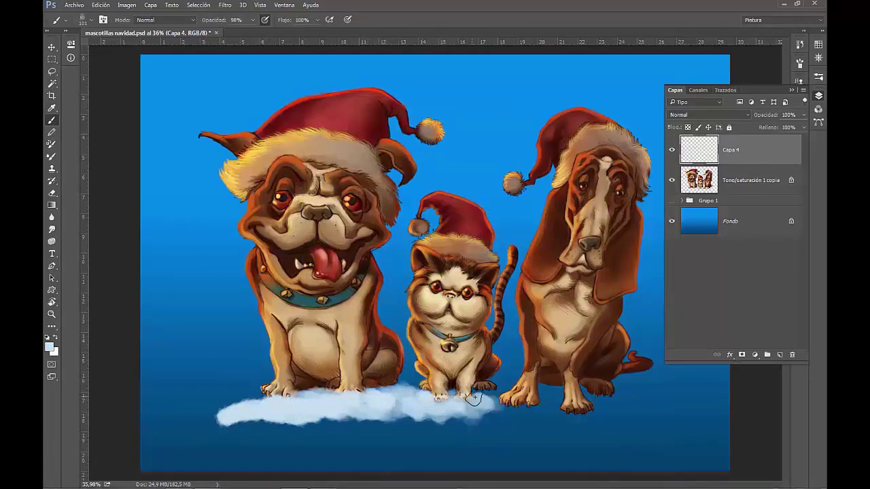
mouse_move(492, 424)
left_mouse_down()
mouse_move(385, 423)
mouse_move(346, 414)
mouse_move(544, 410)
left_mouse_up()
scroll(321, 414, "down", 1)
left_click(792, 91)
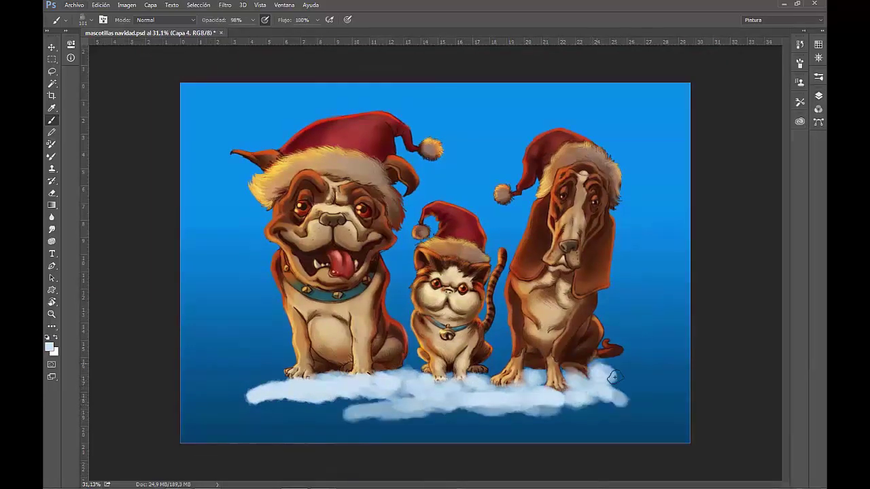
left_click_drag(631, 388, 668, 395)
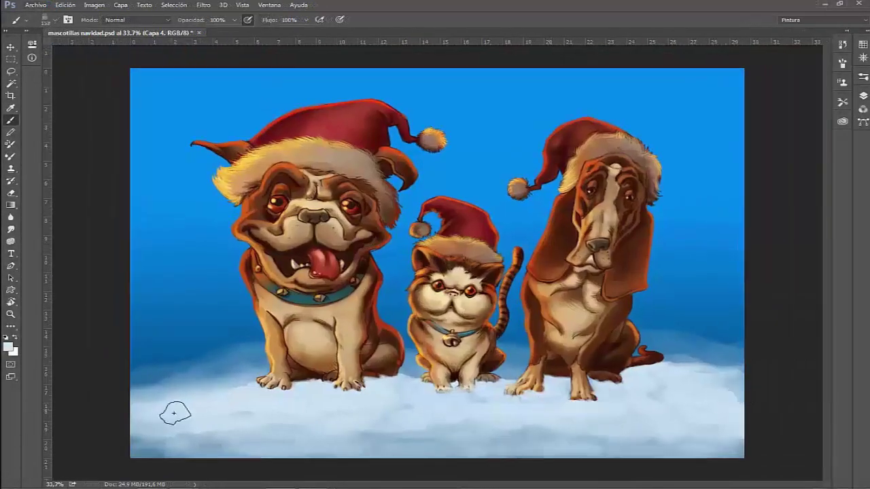
- Add a new layer above the snow and stamp a 424 px star-shaped snowflake in the sky's upper-left corner
left_click(863, 96)
left_click(820, 355)
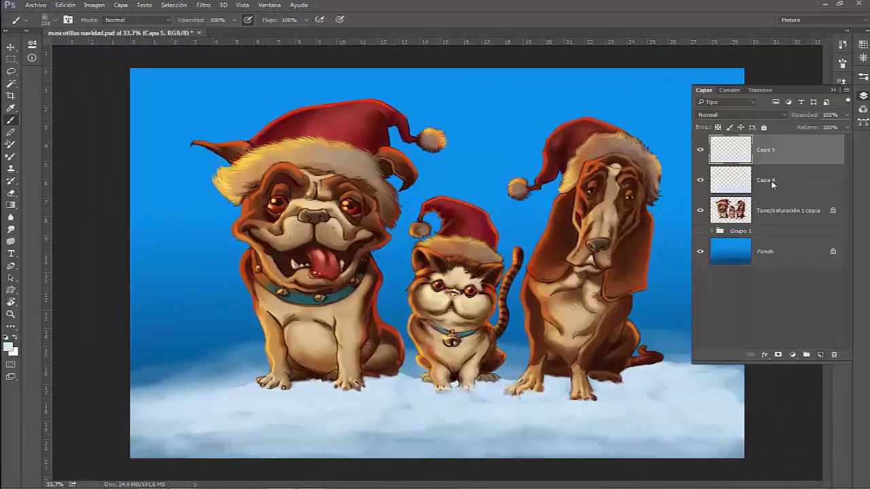
right_click(318, 197)
left_click(572, 250)
left_click_drag(256, 141, 230, 149)
left_click(158, 105)
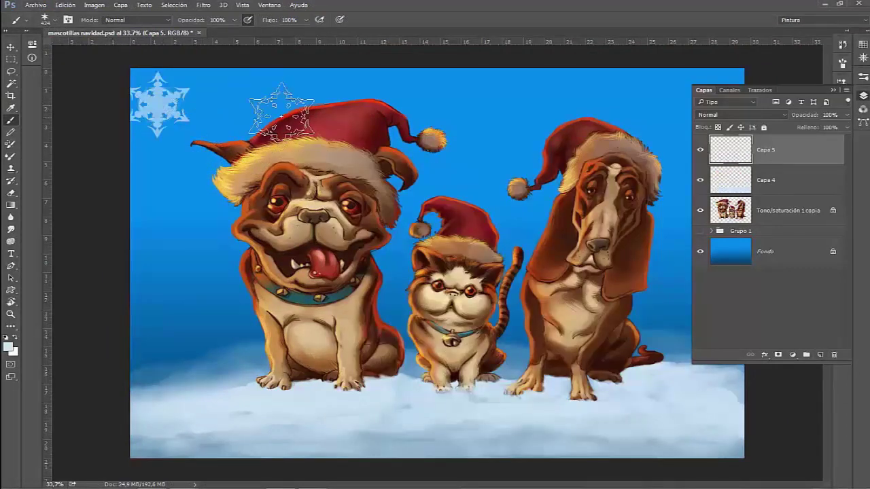
- Reduce the snowflake brush to 311 px and stamp two faint snowflakes along the upper edge of the sky
left_click_drag(461, 93, 451, 97)
left_click(417, 88)
left_click(541, 83)
- Reduce the snowflake brush to 192 px and scatter small snowflakes beside the bulldog, above the cat and beside the basset hound
left_click_drag(198, 247, 190, 254)
left_click(145, 215)
left_click(223, 109)
left_click(230, 83)
left_click(483, 170)
left_click(834, 90)
left_click(717, 161)
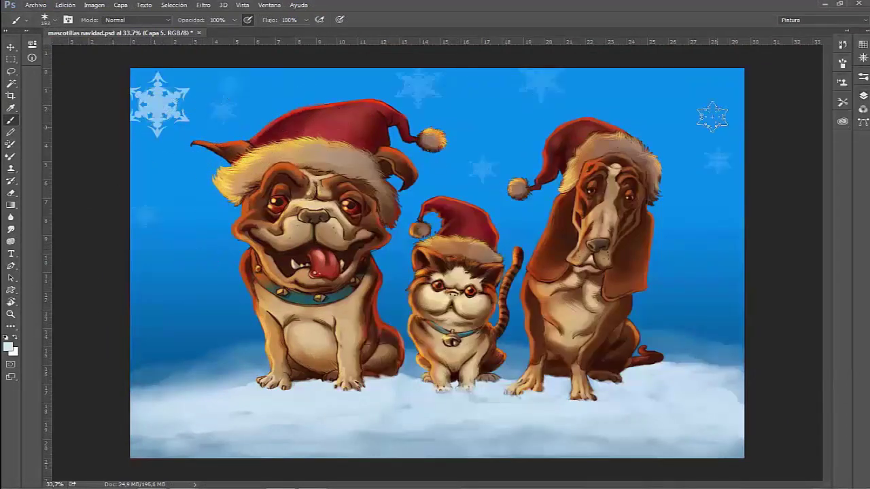
- Enlarge the snowflake brush to 287 px and stamp a snowflake cut off by the canvas's right edge
left_click_drag(742, 225, 749, 226)
left_click(743, 219)
right_click(125, 265)
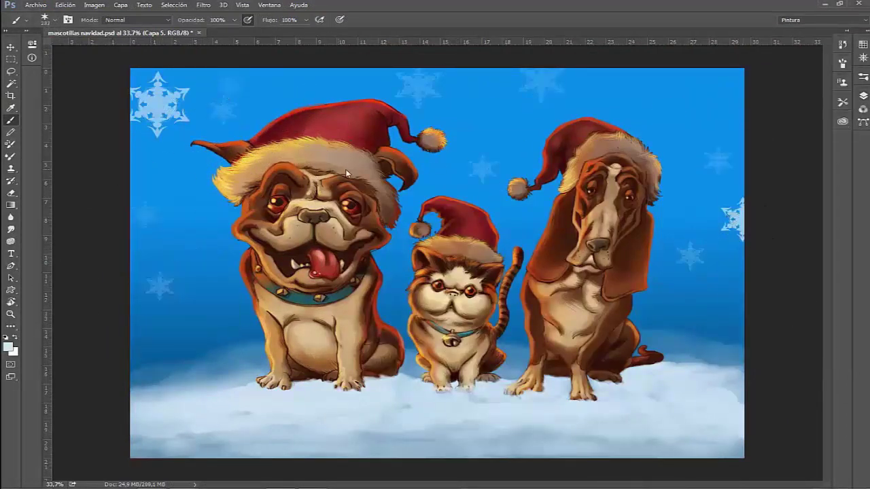
- Stamp a large snowflake above the basset hound with the 792 px branched snowflake brush, and undo the one beside the bulldog
right_click(348, 178)
left_click(565, 297)
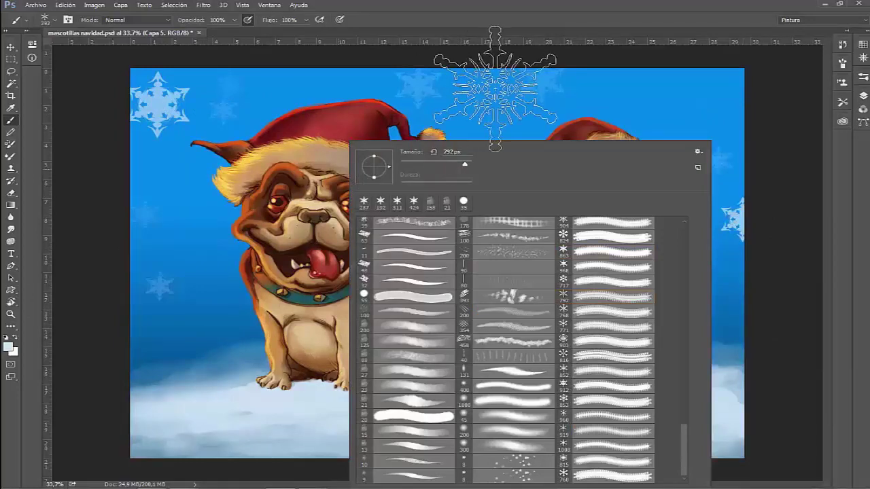
key("Return")
left_click(149, 212)
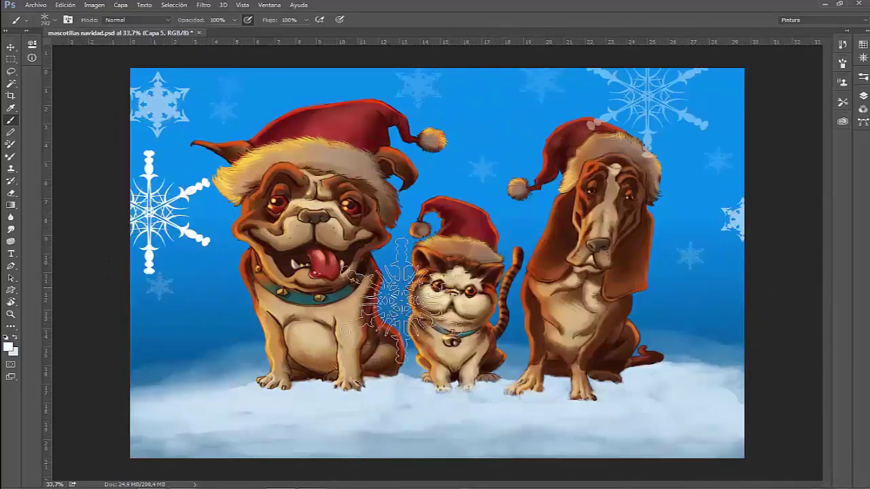
key("ctrl+z")
- Stamp smaller branched snowflakes along the sky's upper edge and around the characters, using brush sizes of 276 and 187 px
left_click_drag(156, 240, 117, 242)
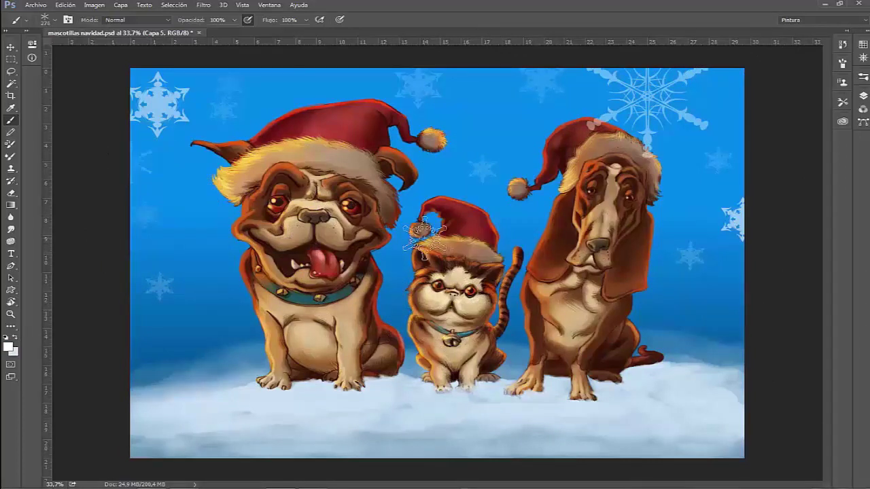
left_click(271, 81)
key("ctrl+z")
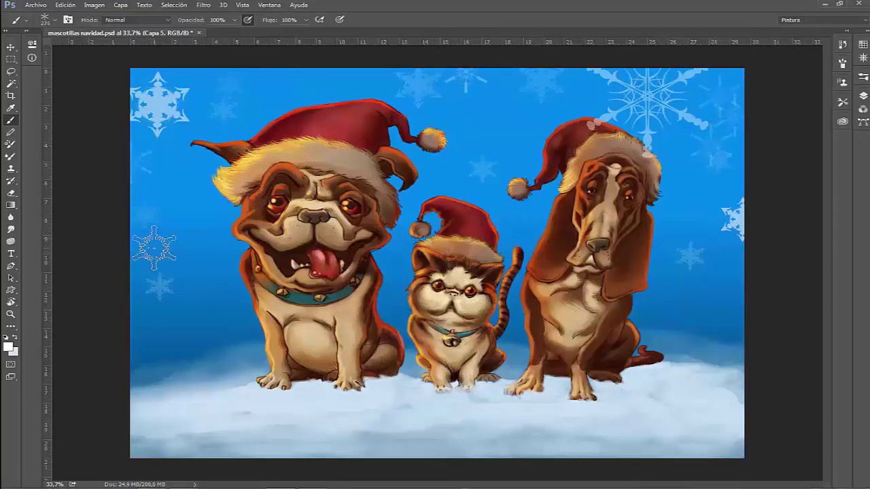
left_click(270, 78)
left_click_drag(218, 296, 211, 297)
left_click(391, 297)
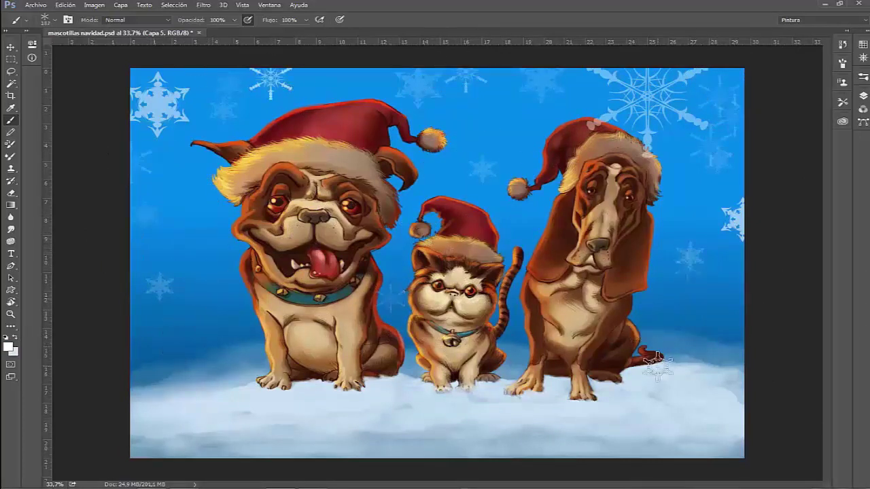
left_click(207, 247)
- Choose the 853 px snowflake brush, resize it and stamp more snowflakes above the characters, undoing the one over the basset hound
right_click(296, 280)
left_click(442, 401)
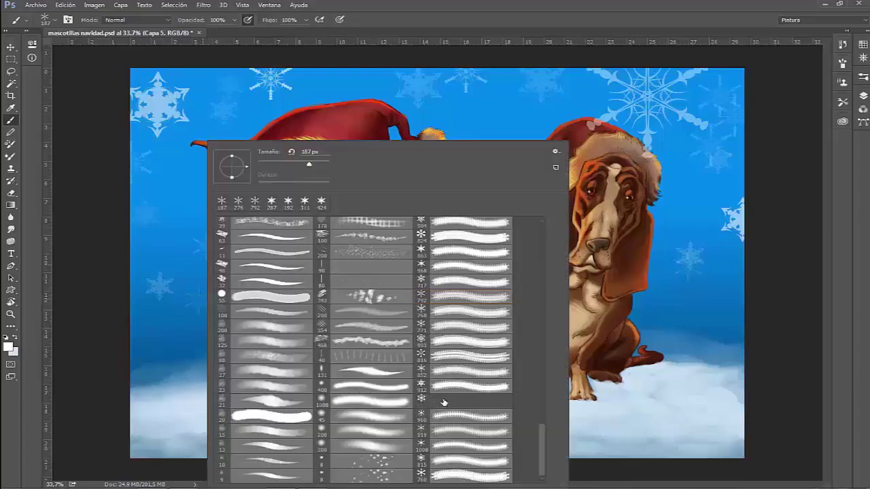
left_click_drag(440, 70, 410, 89)
left_click(490, 87)
left_click(630, 204)
key("ctrl+z")
left_click(352, 115)
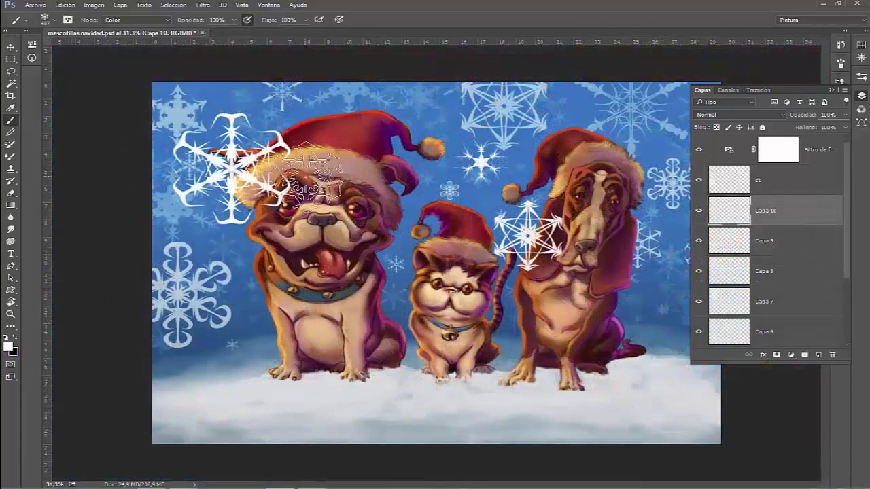
- Stamp more large white snowflakes on Capa 10 around the characters, starting with the 1004 px snowflake brush reduced in size
right_click(310, 143)
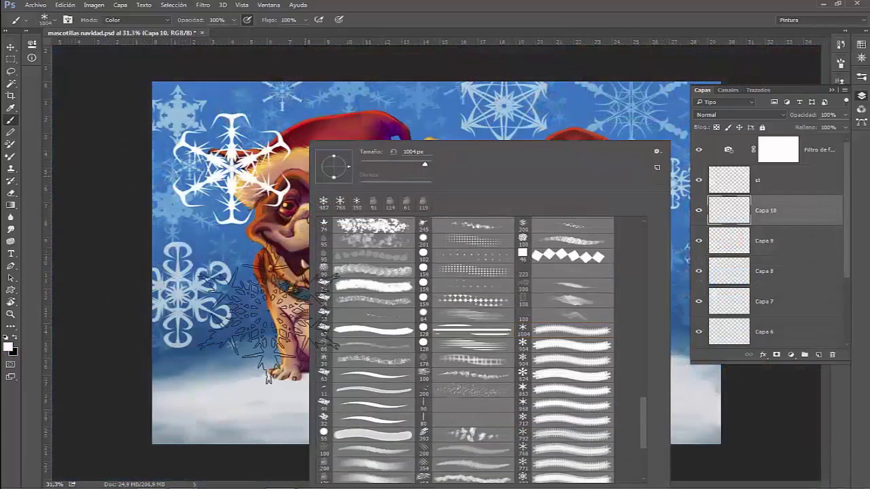
left_click(261, 335)
mouse_move(500, 289)
left_mouse_down()
mouse_move(470, 280)
mouse_move(439, 288)
left_mouse_up()
left_click(631, 160)
right_click(469, 170)
left_click(731, 345)
left_click(376, 149)
- Choose another snowflake brush, add a new layer and stamp a large snowflake over the bulldog's hat
right_click(486, 183)
double_click(701, 373)
left_click(818, 355)
left_click(382, 106)
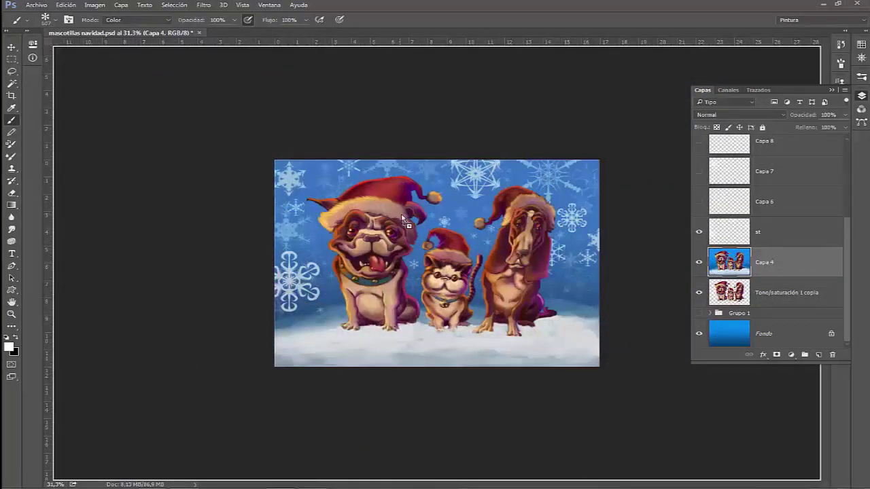
- Place the marco7 Christmas frame over the artwork and extend the canvas on all four sides with the Crop tool
left_click(410, 21)
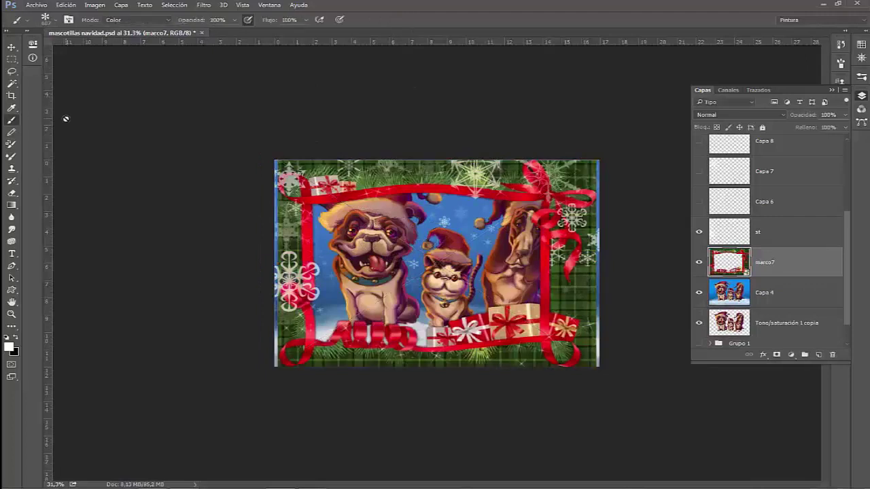
left_click(12, 96)
left_click_drag(436, 160, 437, 145)
left_click_drag(438, 382, 438, 400)
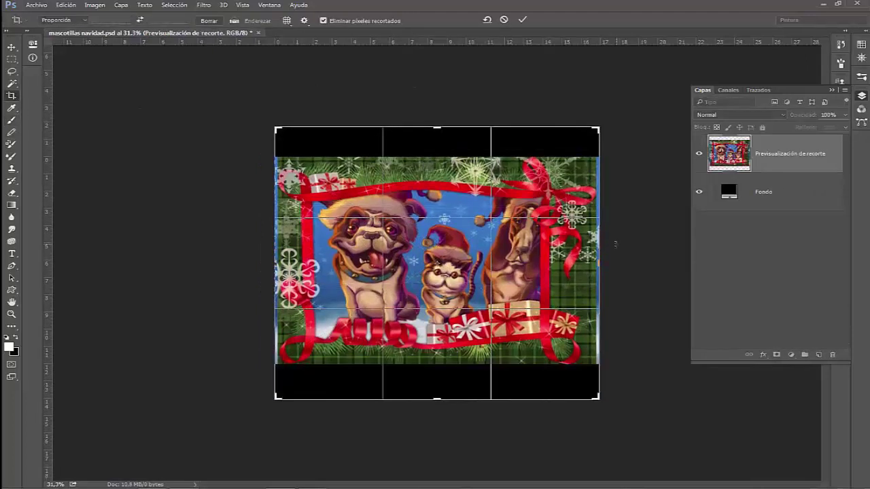
left_click_drag(601, 263, 633, 262)
left_click_drag(240, 263, 216, 262)
left_click(521, 20)
key("Return")
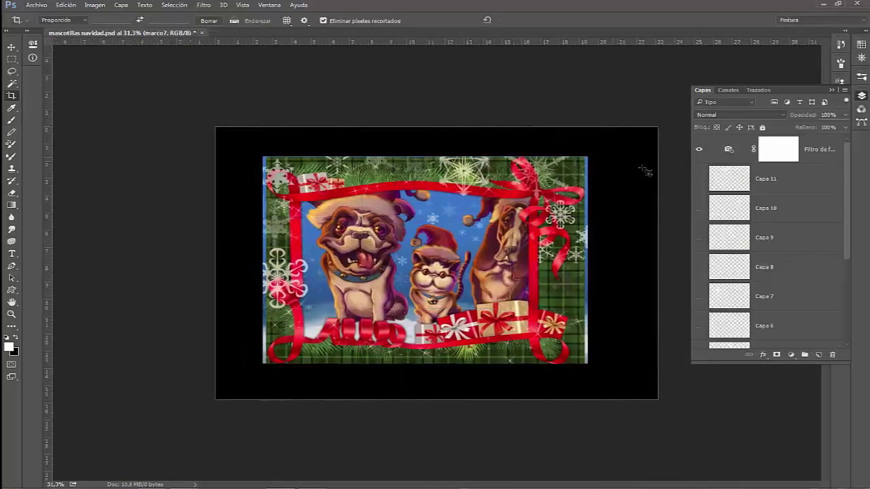
left_click(11, 47)
left_click(361, 241)
left_click_drag(587, 362, 627, 389)
key("Escape")
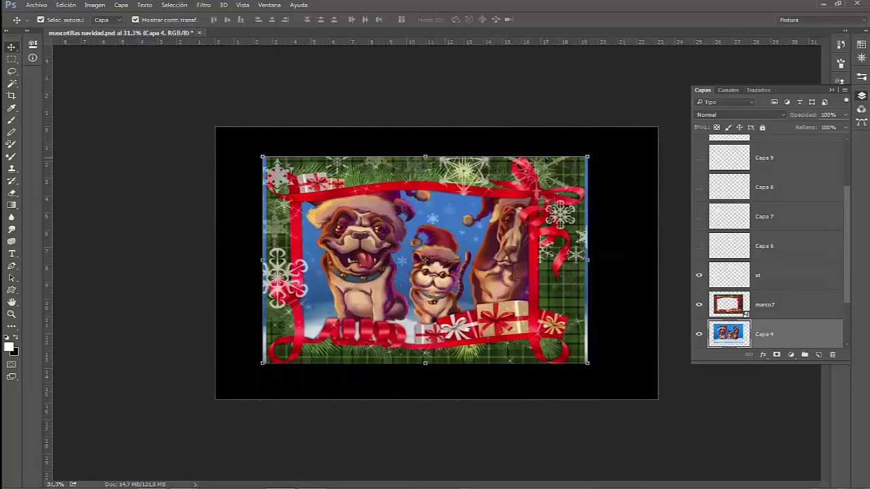
- Scale the marco7 frame outward until it fills the full width and height of the extended canvas
left_click(565, 264)
left_click_drag(586, 364, 651, 399)
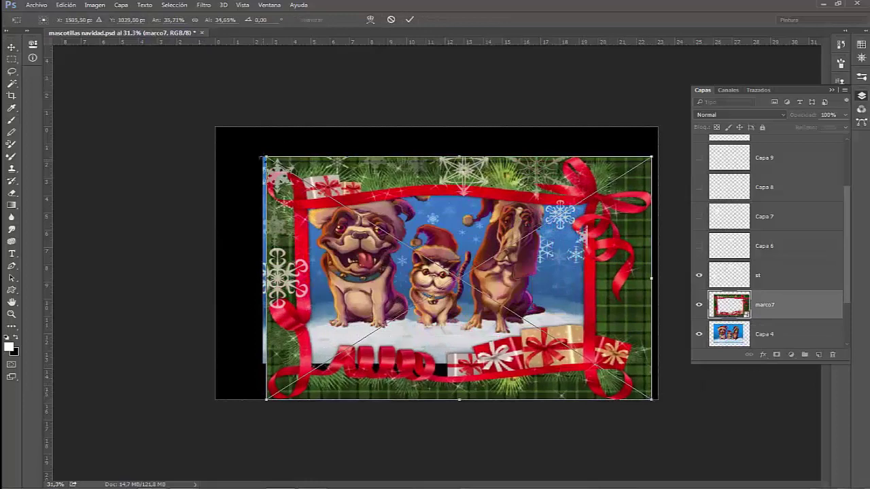
left_click_drag(265, 157, 223, 127)
left_click_drag(223, 262, 216, 262)
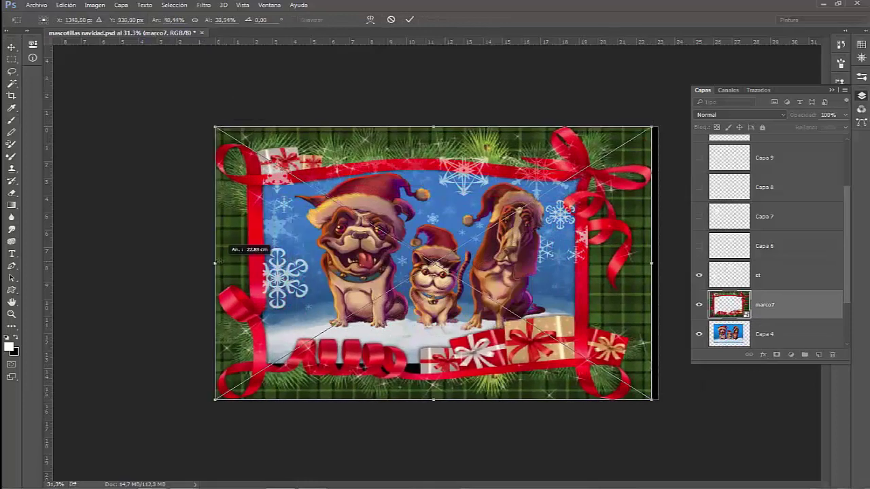
left_click_drag(651, 263, 657, 263)
left_click_drag(438, 399, 438, 399)
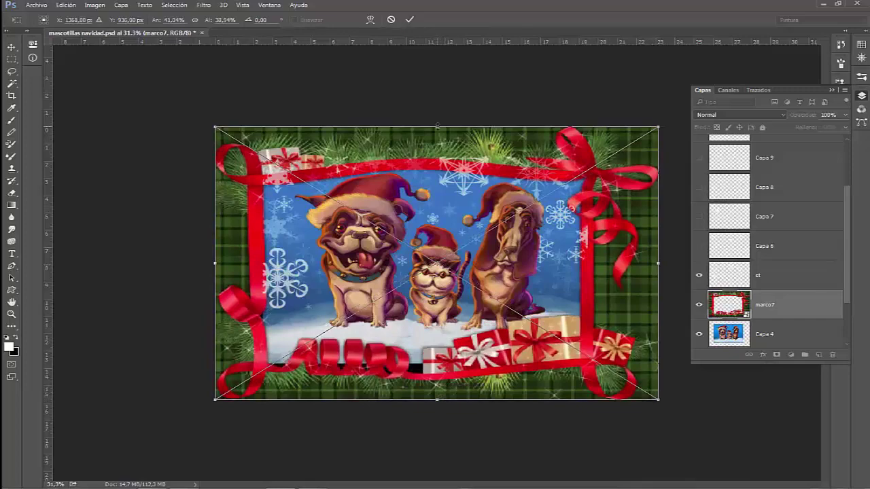
- Stretch the frame vertically beyond the canvas's upper and lower edges and apply the transformation
left_click_drag(437, 399, 437, 405)
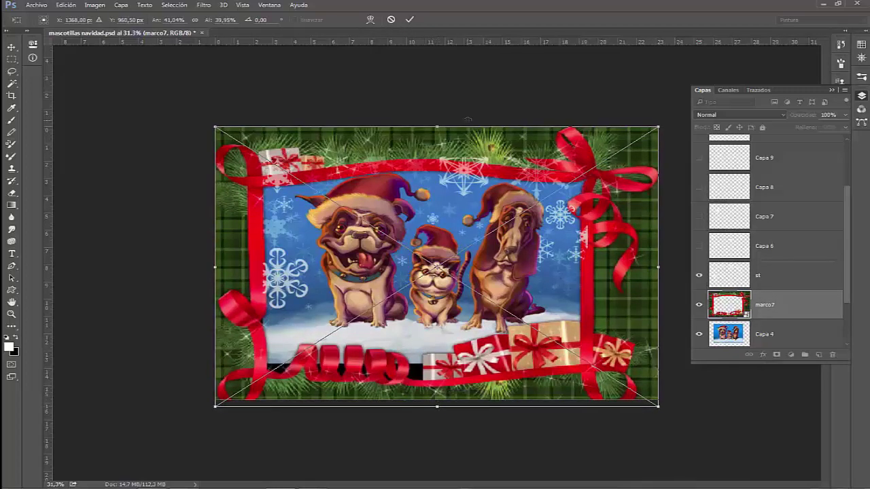
left_click_drag(437, 127, 432, 108)
left_click_drag(437, 407, 437, 407)
key("Return")
- On Capa 4, paint over the black gap behind the curled ribbon with a soft brush and colours sampled from the snow
left_click(807, 337)
left_click(12, 120)
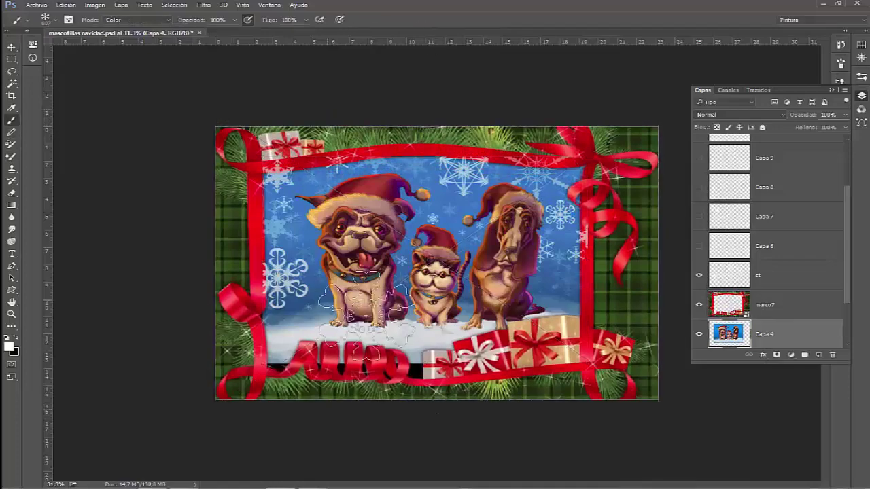
right_click(474, 387)
mouse_move(696, 421)
left_mouse_down()
mouse_move(684, 235)
mouse_move(697, 242)
mouse_move(687, 462)
left_mouse_up()
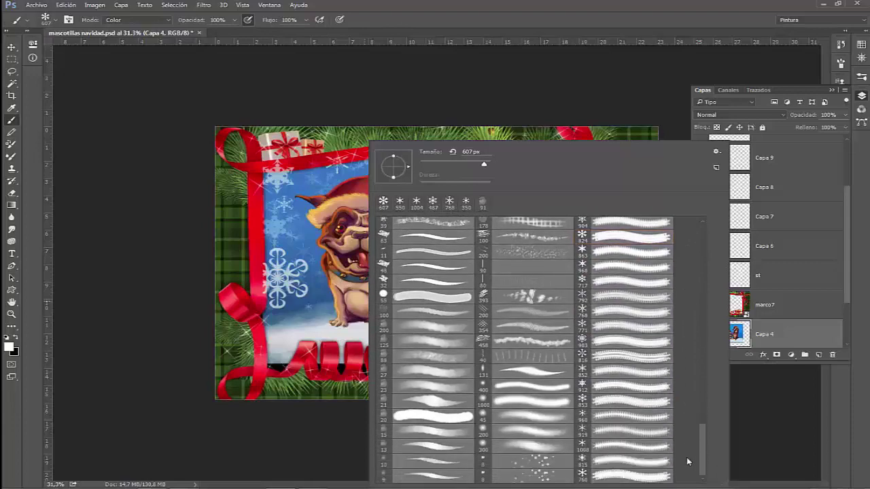
left_click(401, 370)
left_click(485, 31)
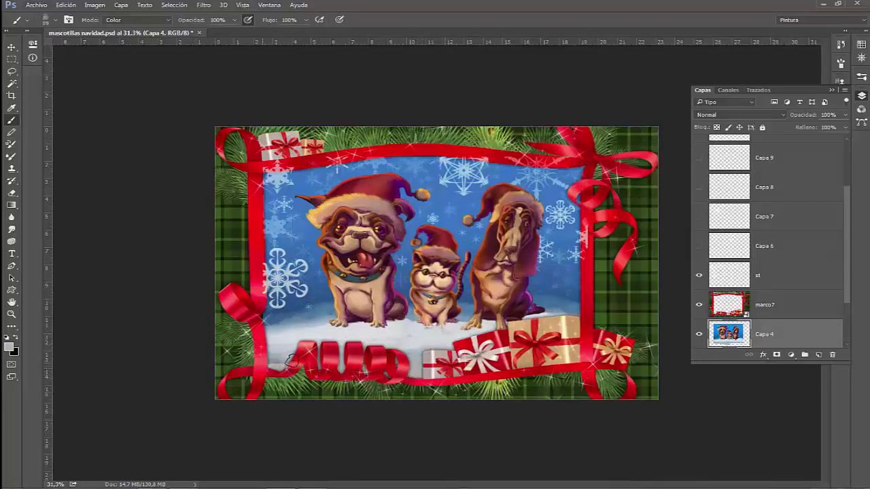
left_click(408, 351, "alt")
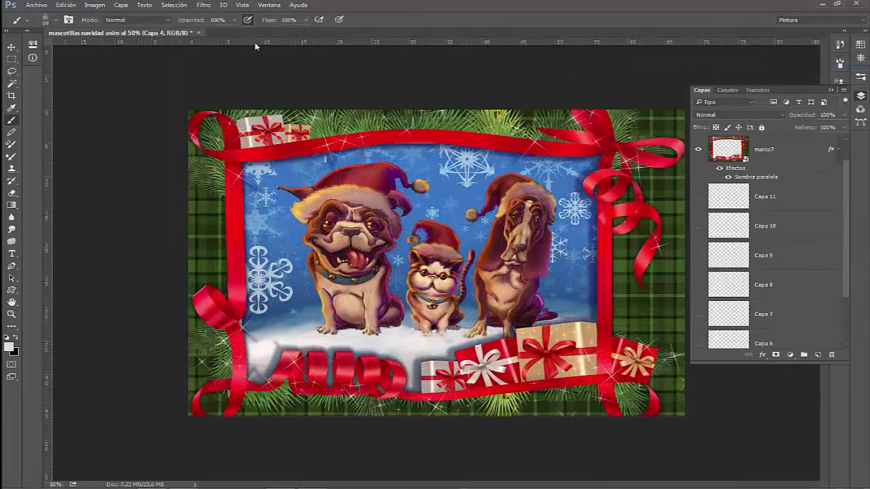
- Create a video timeline for the document and set the opacity of the snowflake layer st to 40%
left_click(269, 5)
left_click(285, 223)
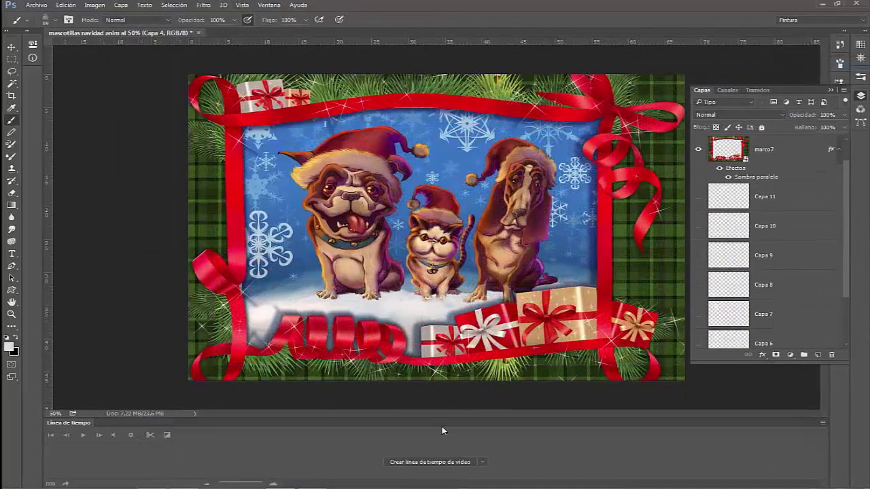
left_click_drag(847, 215, 853, 272)
left_click(788, 306)
left_click_drag(809, 116, 795, 118)
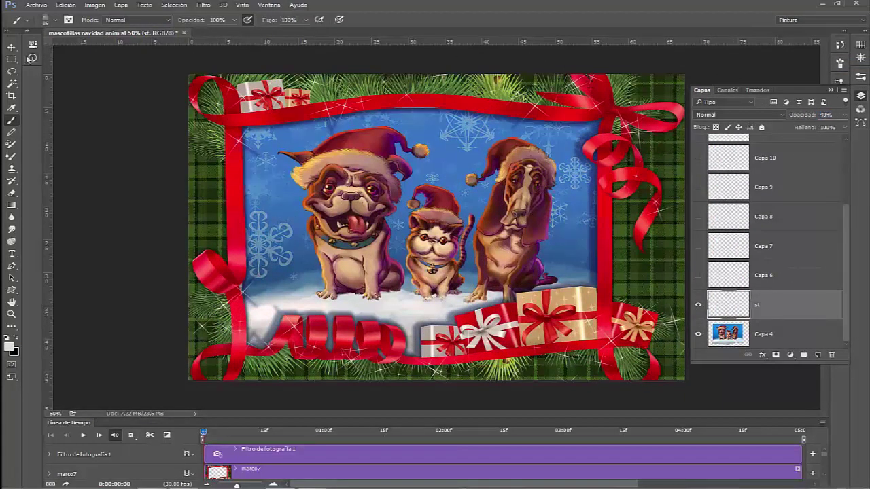
- Shift the Capa 4 artwork with the three characters slightly left inside the frame and return to the Brush tool
key("v")
mouse_move(383, 168)
left_mouse_down()
mouse_move(374, 159)
mouse_move(373, 167)
left_mouse_up()
key("b")
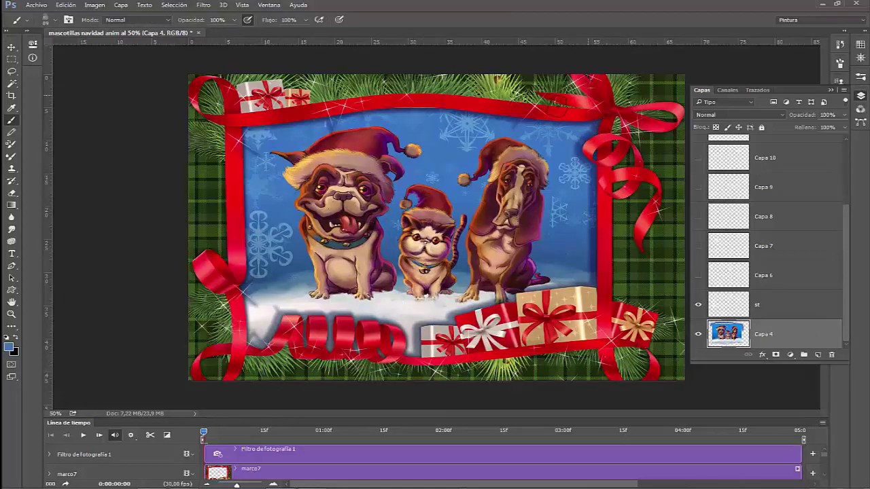
- Select the snowflake layer st above Capa 4 for animation
scroll(775, 238, "up", 3)
scroll(774, 238, "down", 3)
left_click(768, 304)
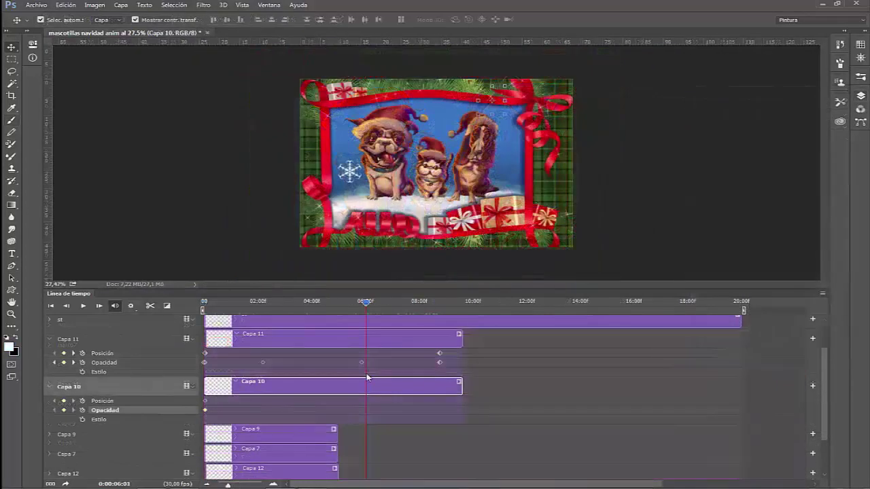
- Add an 80% opacity keyframe to Capa 10 at 0:00:06:05 and move its snowflake downward across the scene
left_click(860, 96)
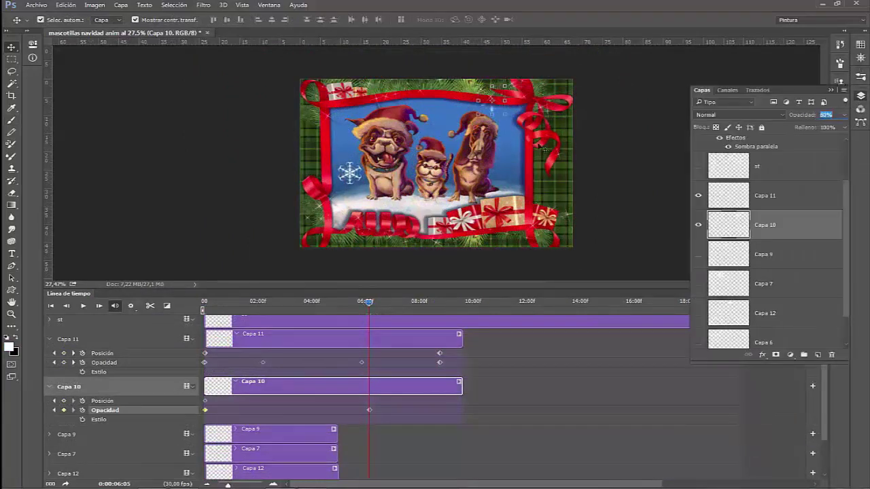
left_click_drag(469, 115, 525, 189)
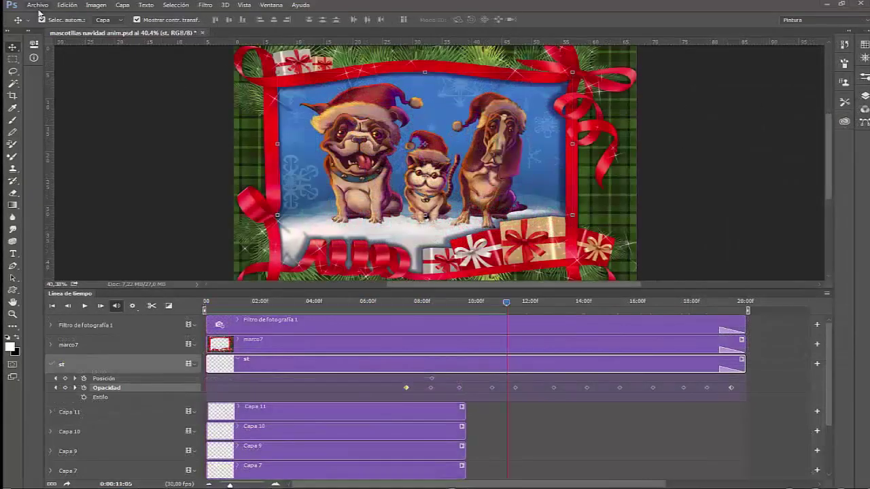
- Open the Render Video export for the animated Christmas card
left_click(37, 6)
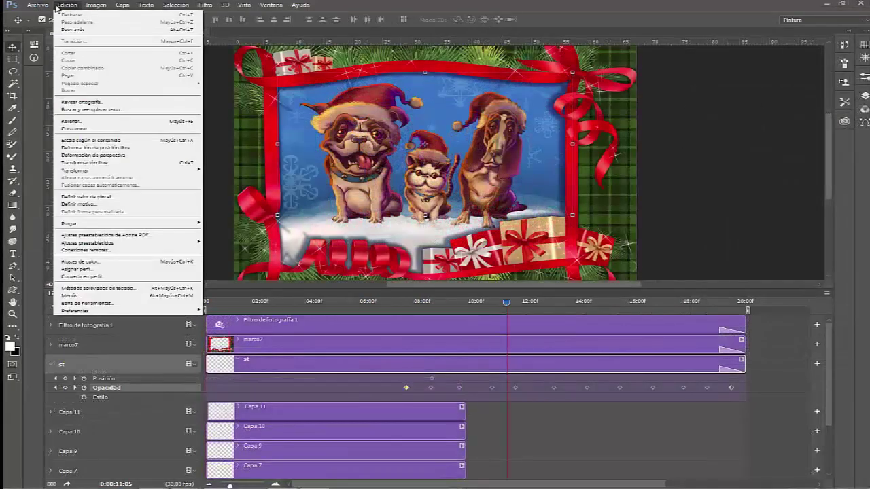
mouse_move(107, 198)
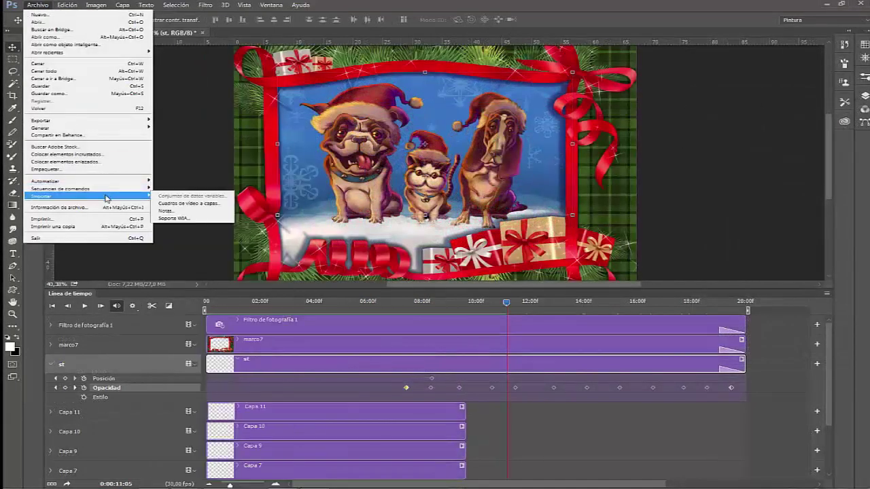
mouse_move(110, 121)
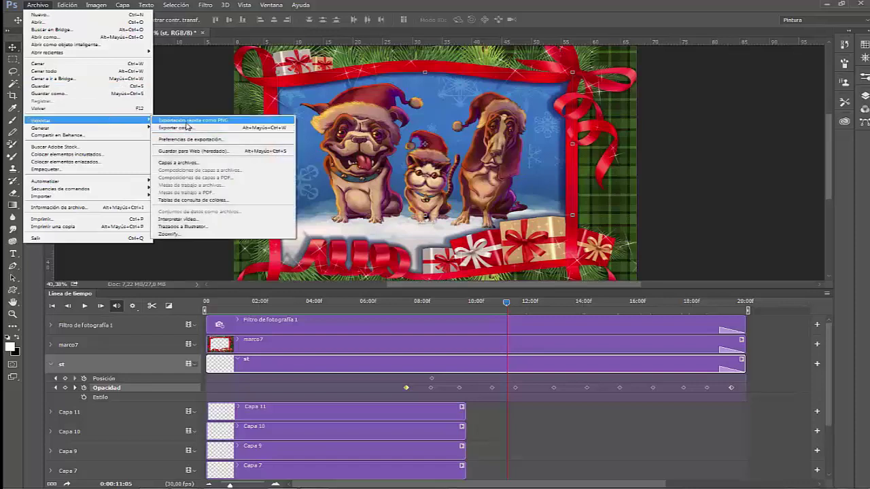
left_click(193, 220)
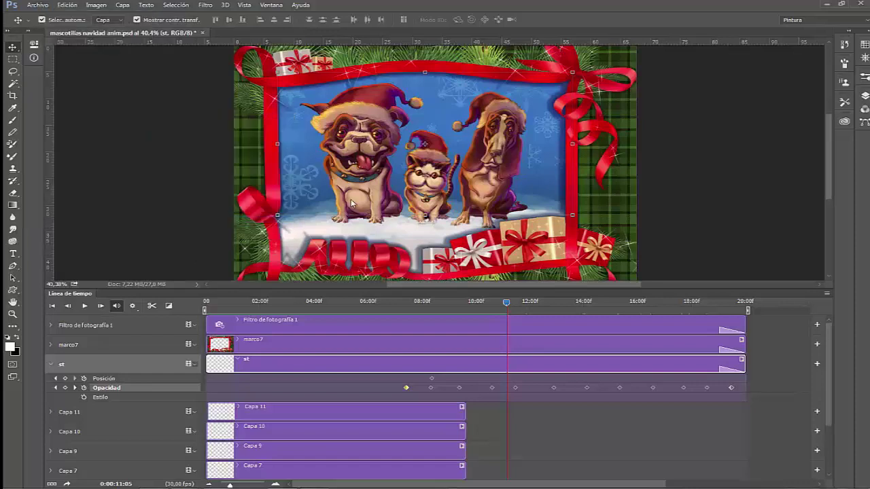